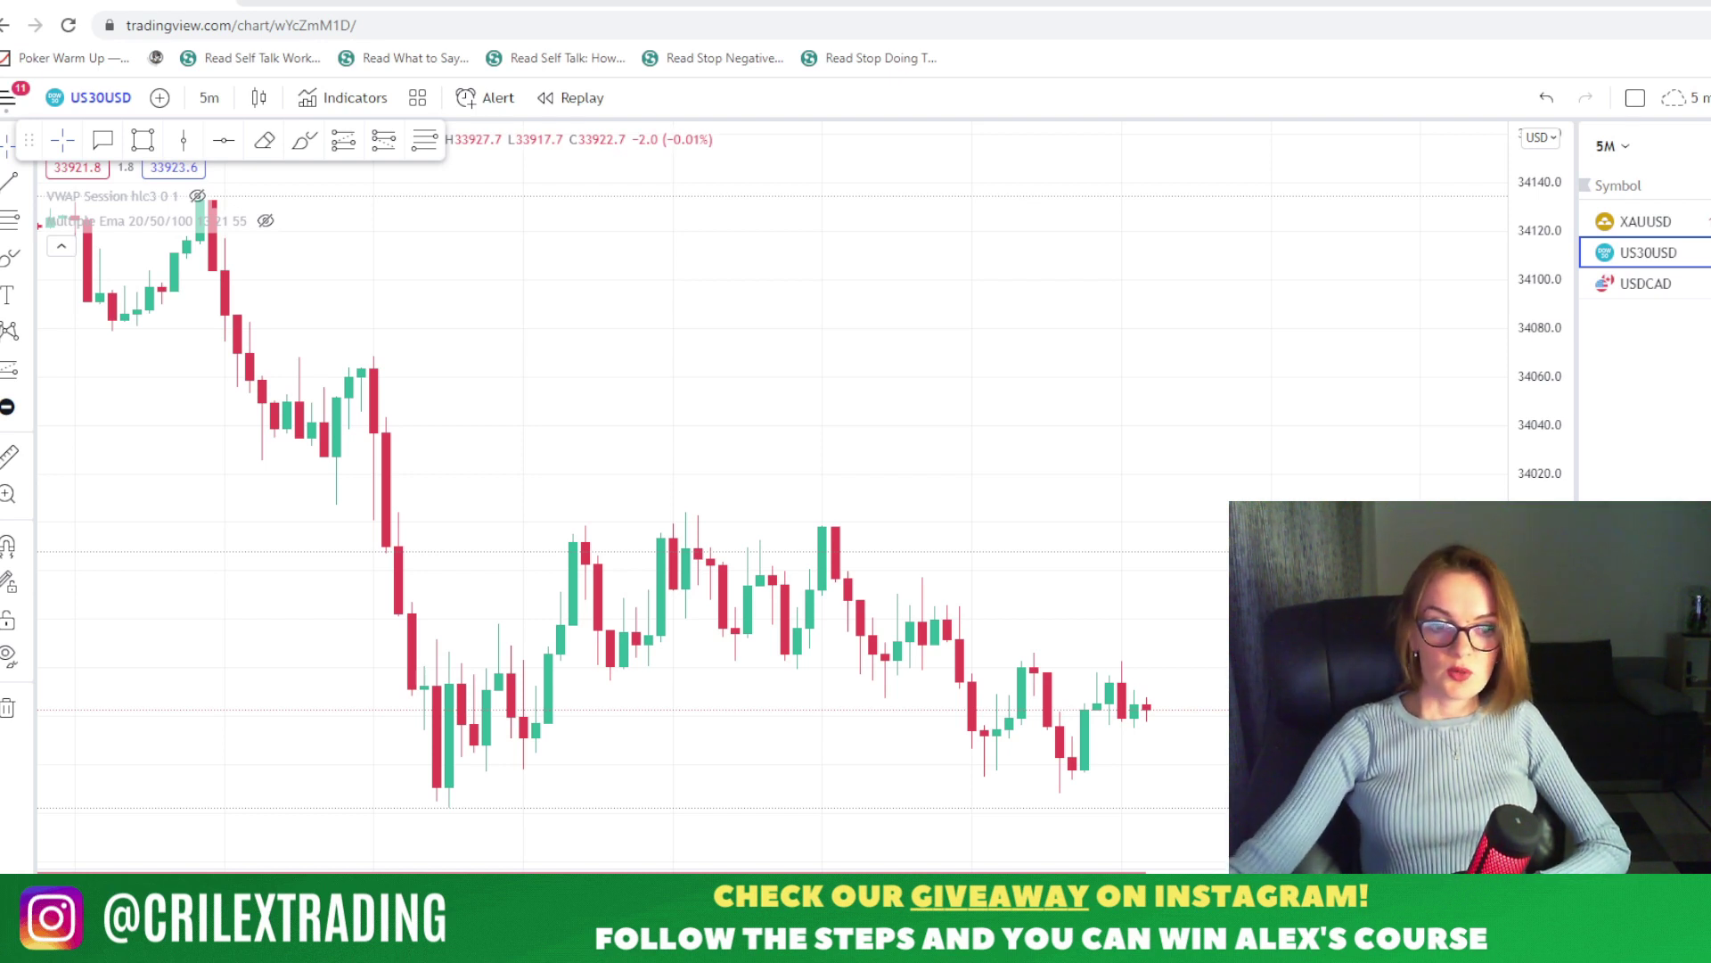
Search the indicators for "order" and add Order Block Finder (Experimental) to the US30USD chart.
click(338, 100)
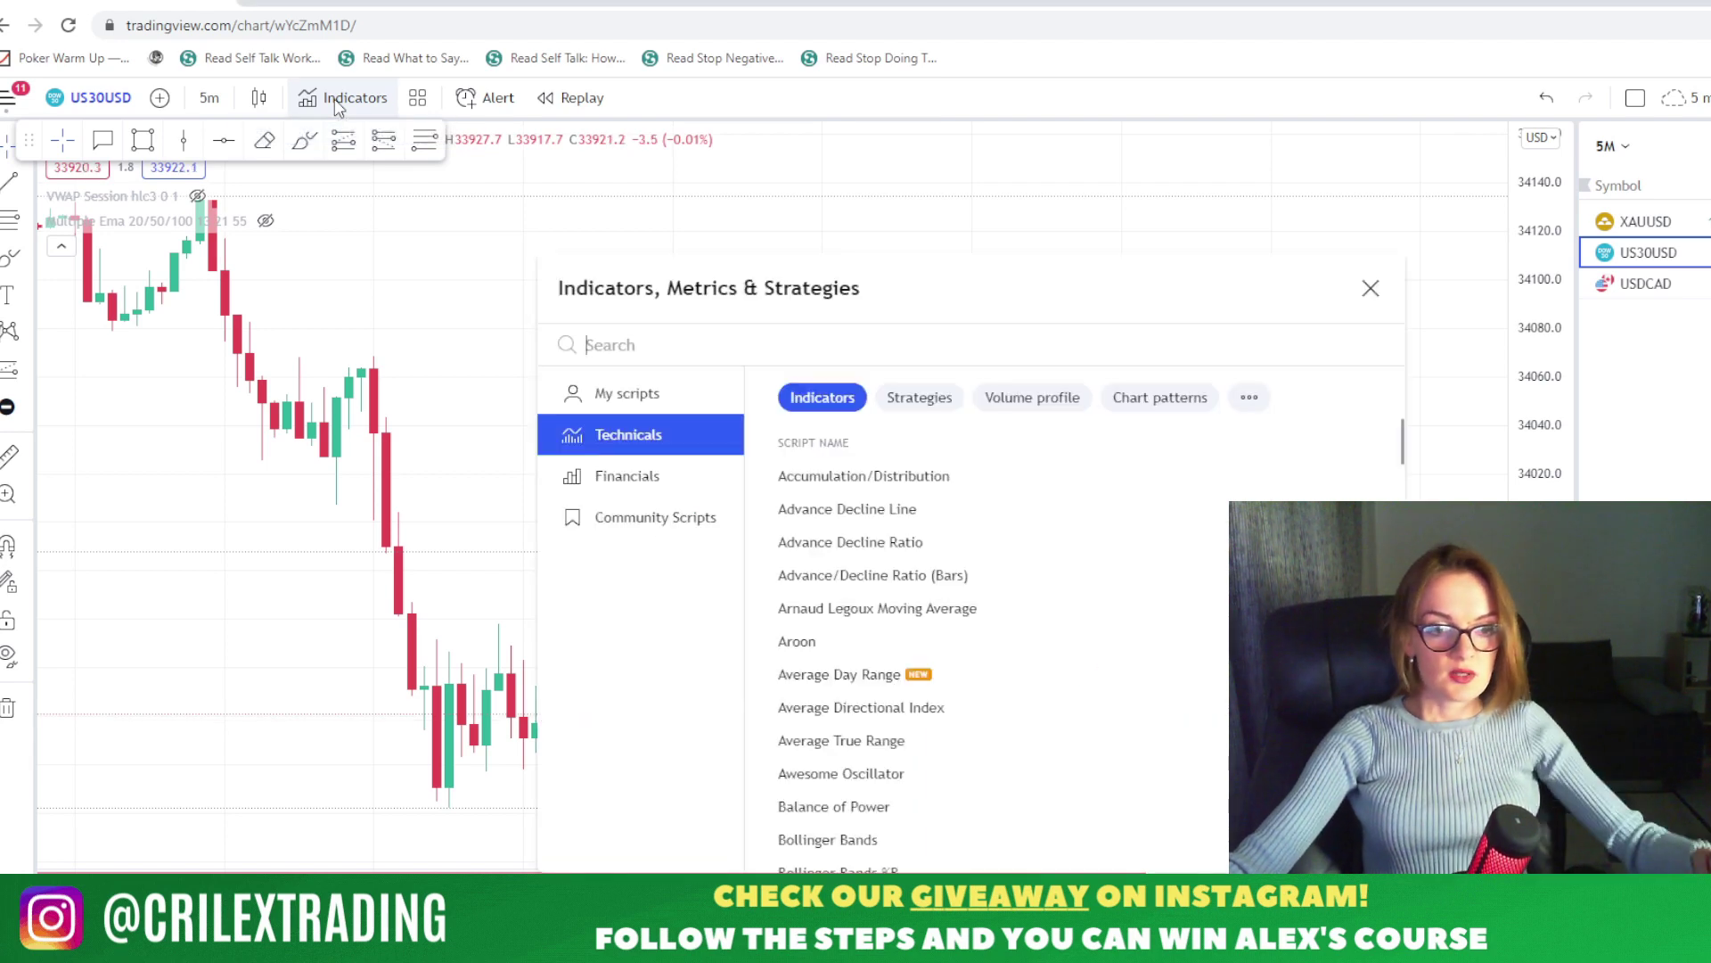
text(o)
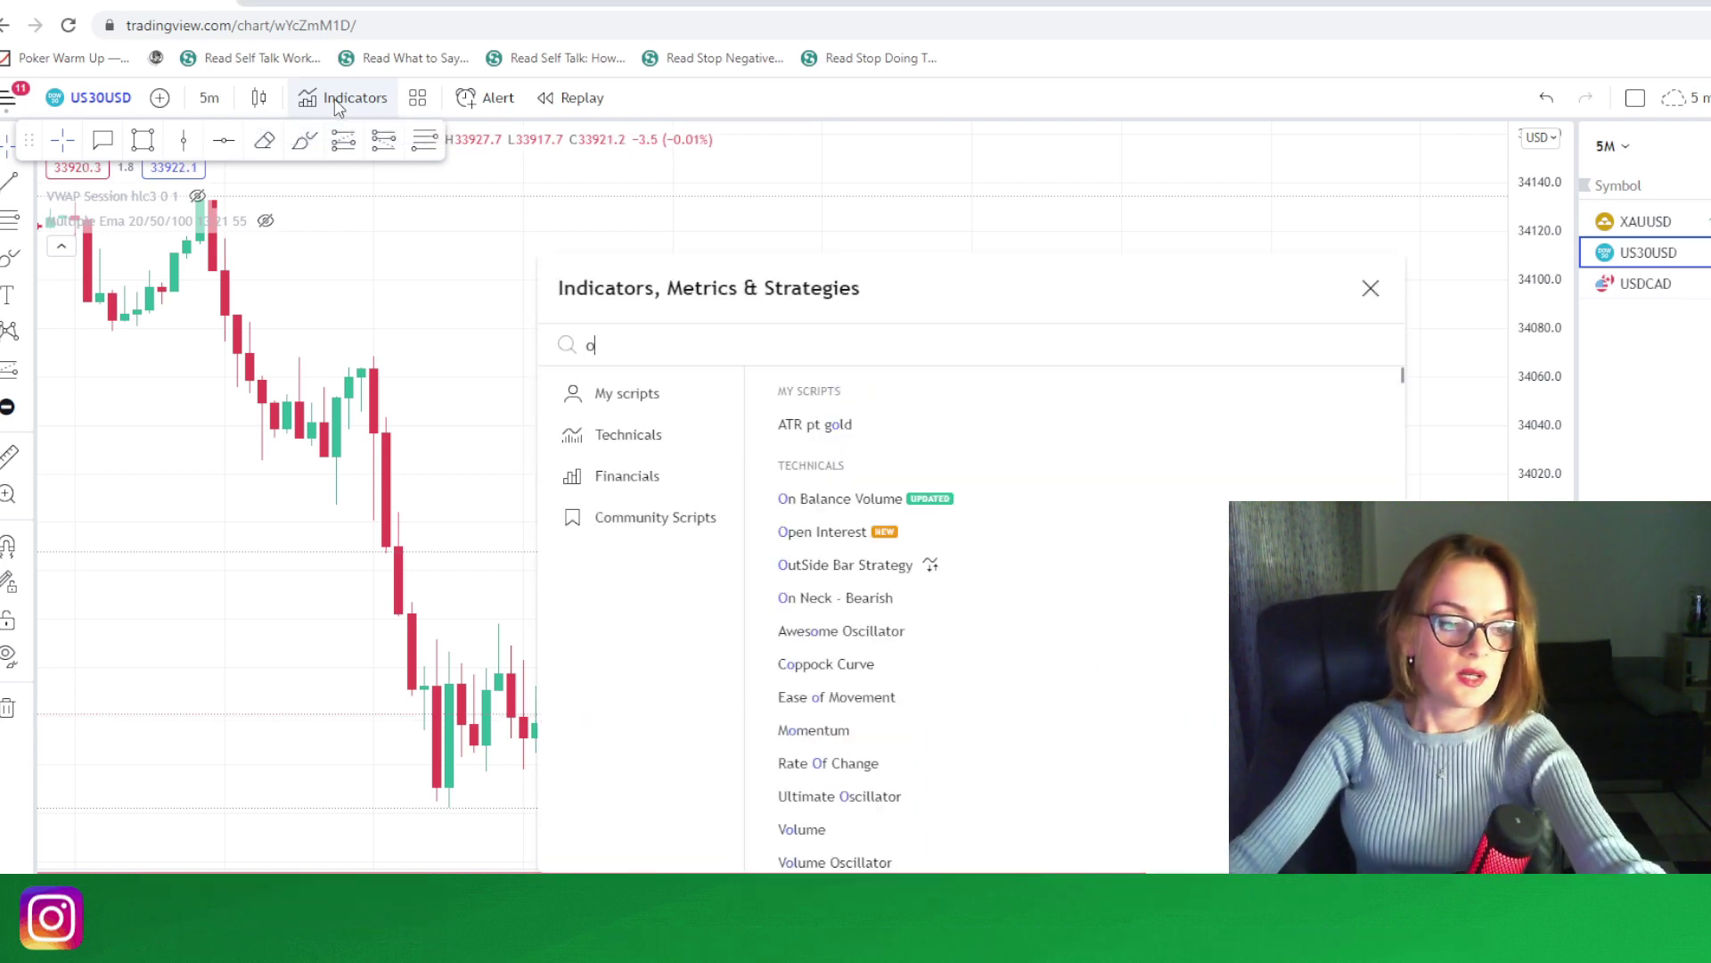
text(rder)
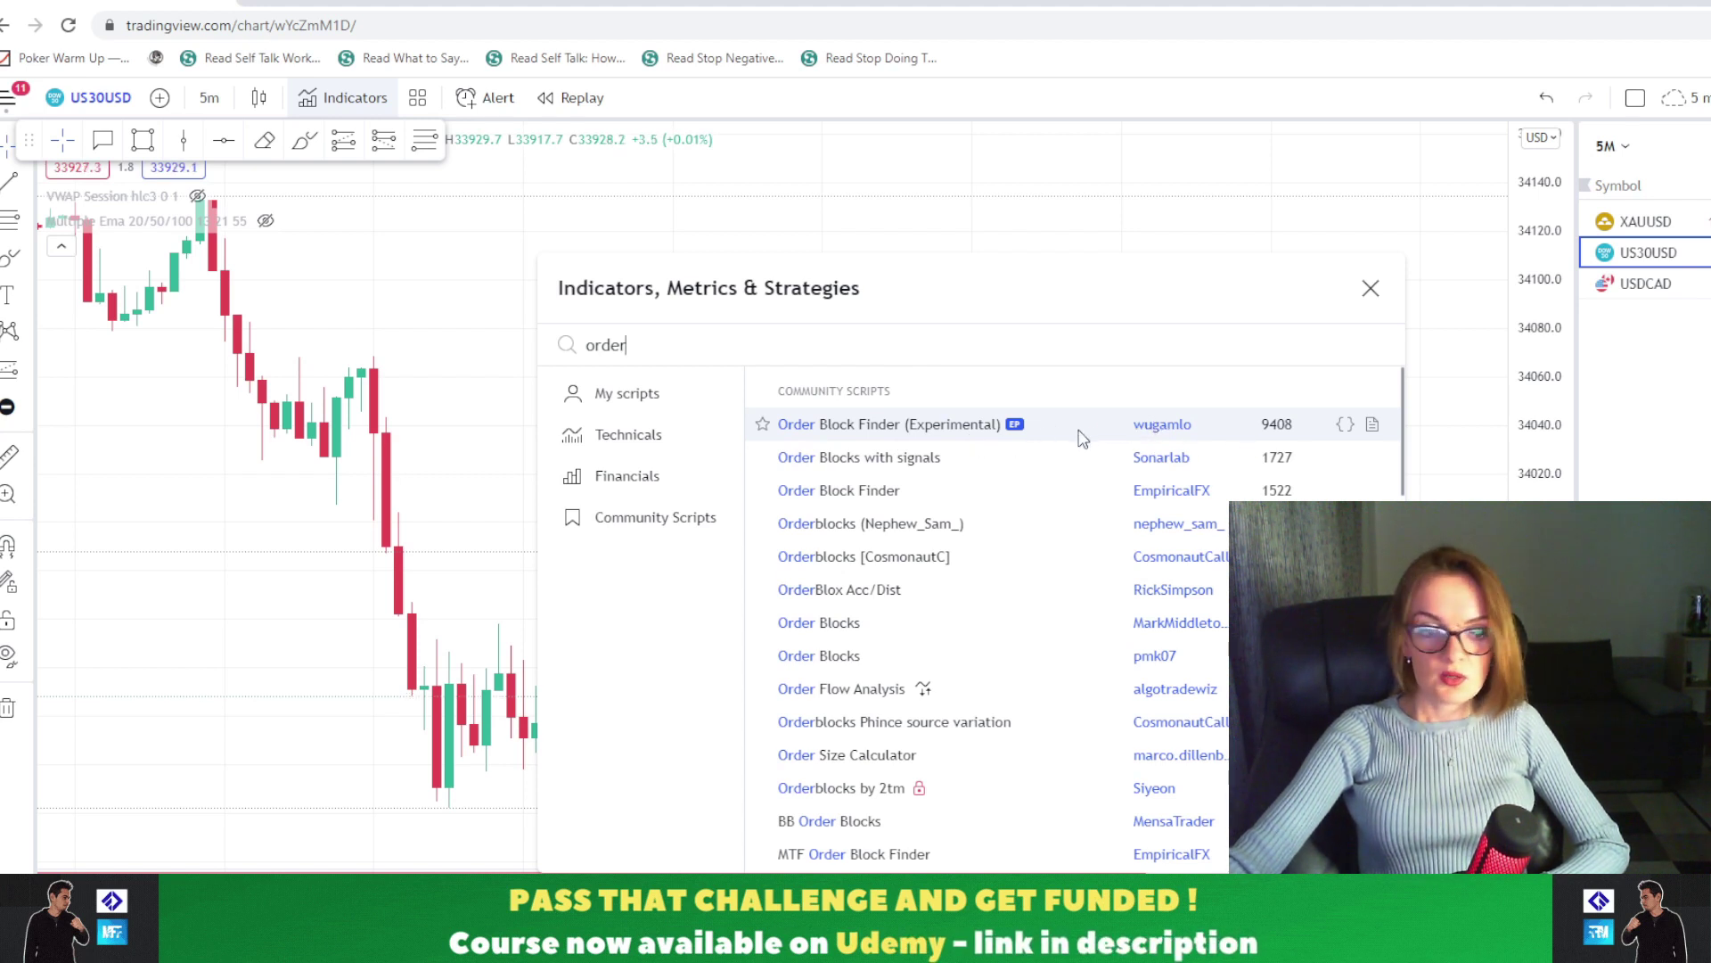
click(955, 432)
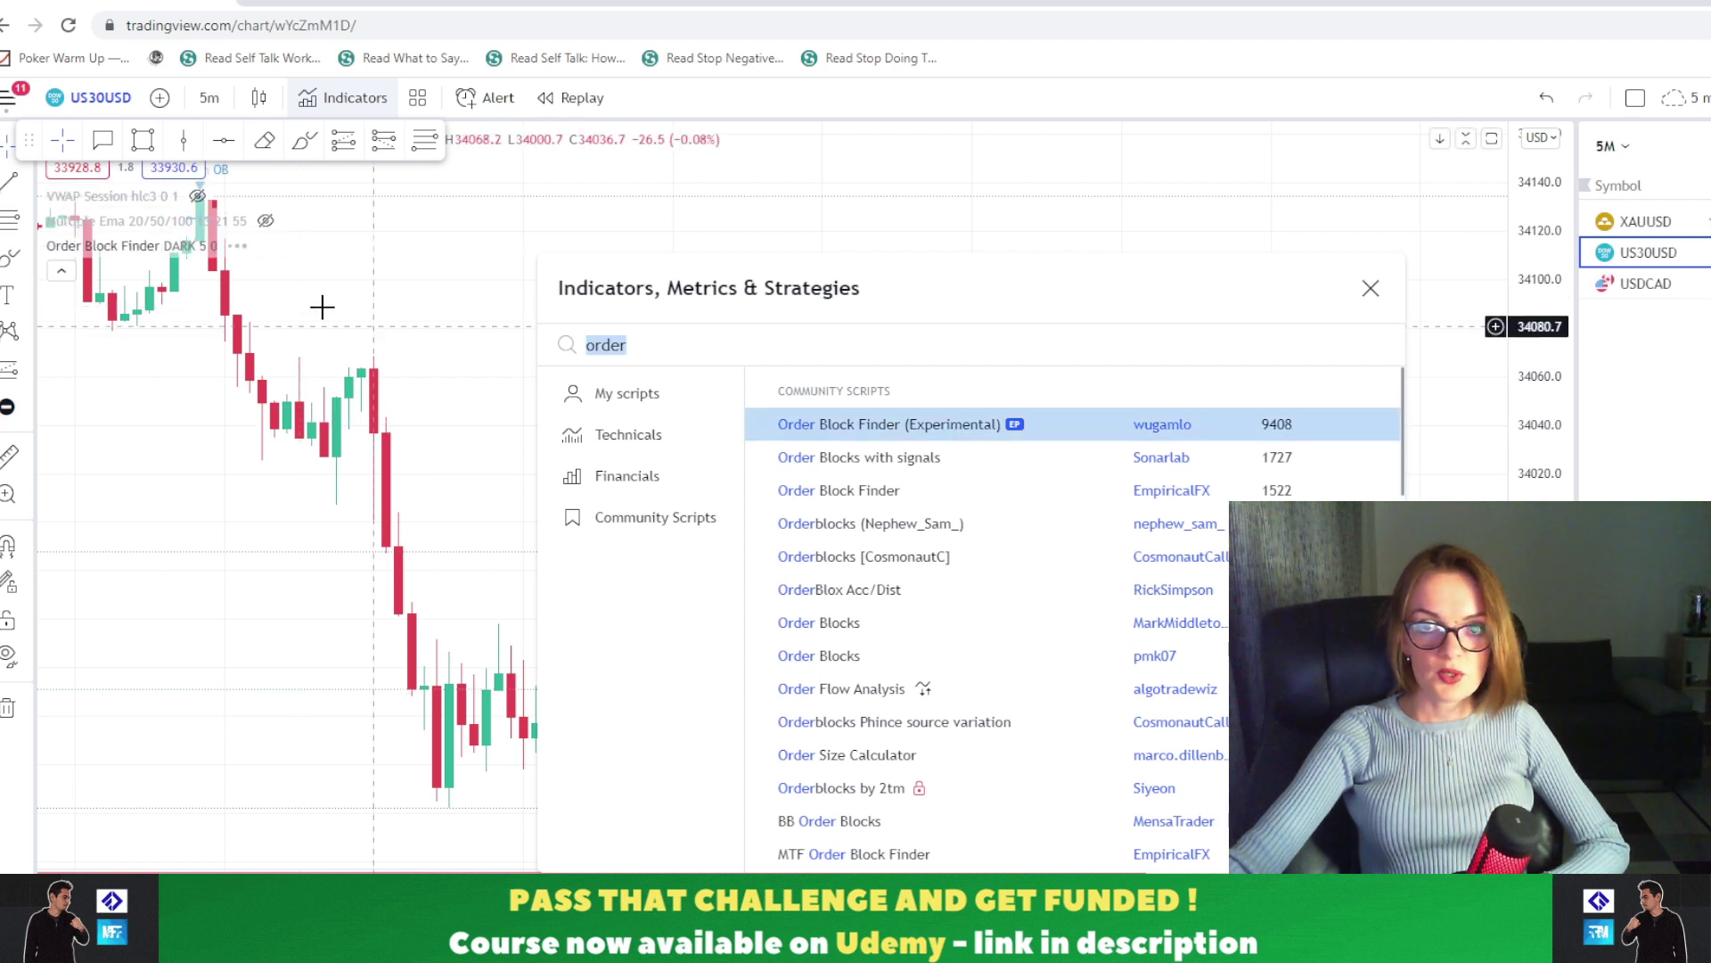
key(Escape)
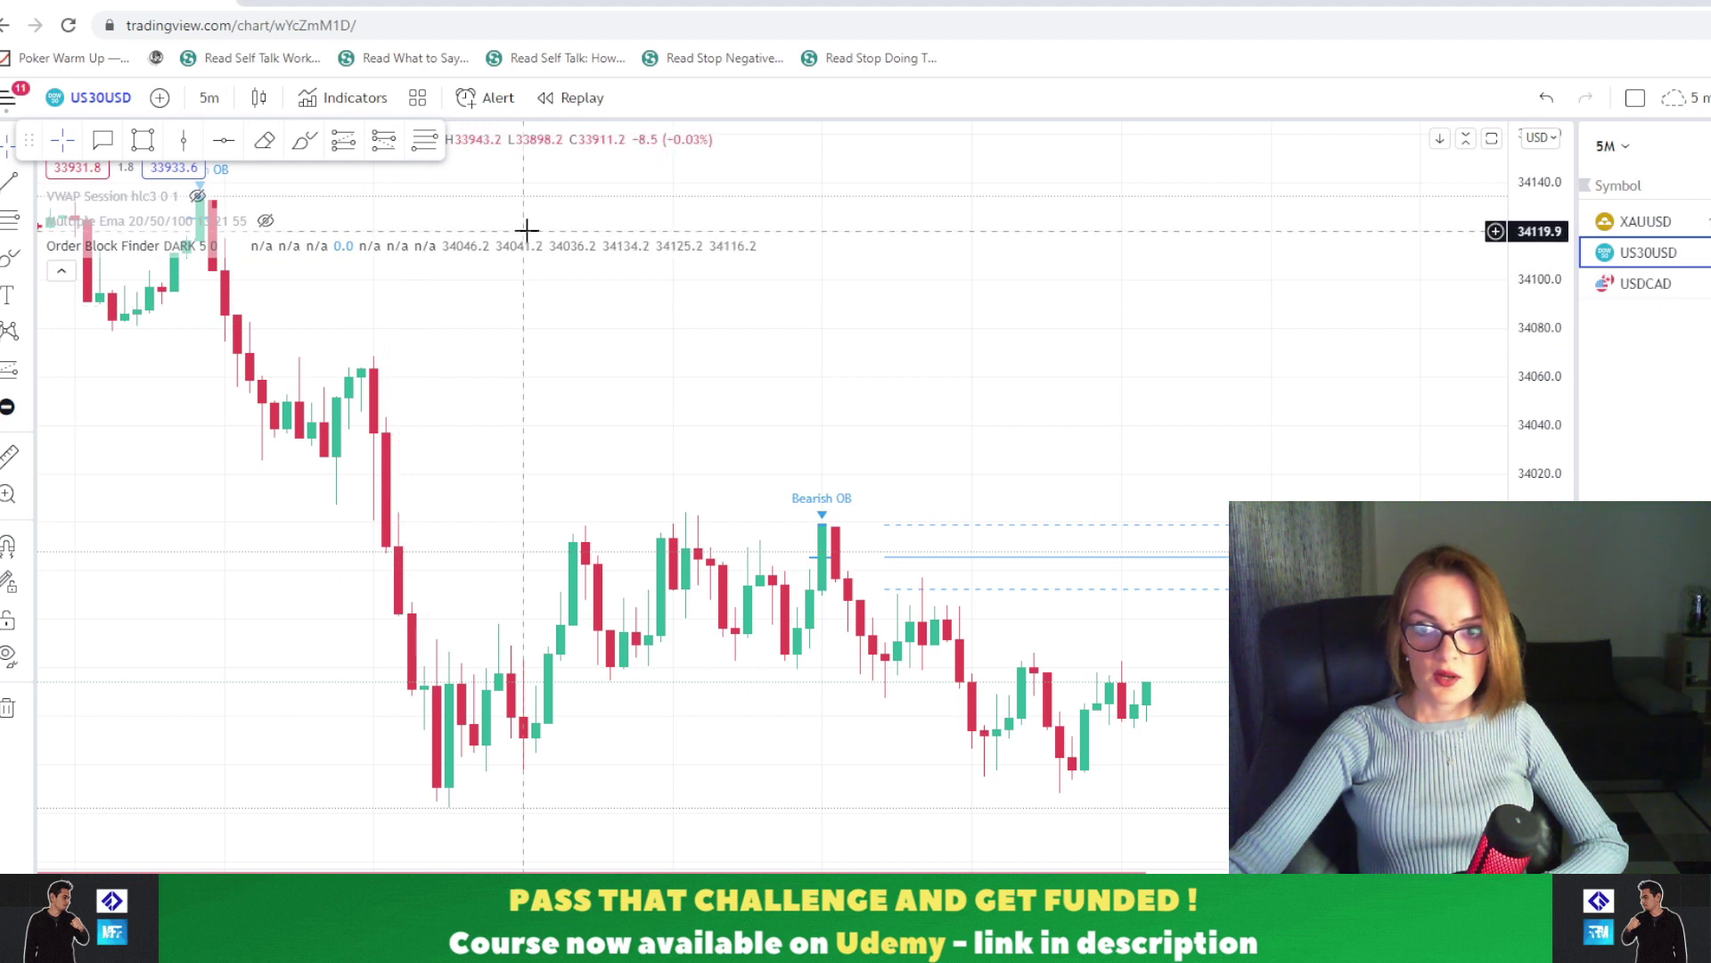
Open the Order Block Finder settings and review its bullish and bearish order block style options.
mouse_move(174, 252)
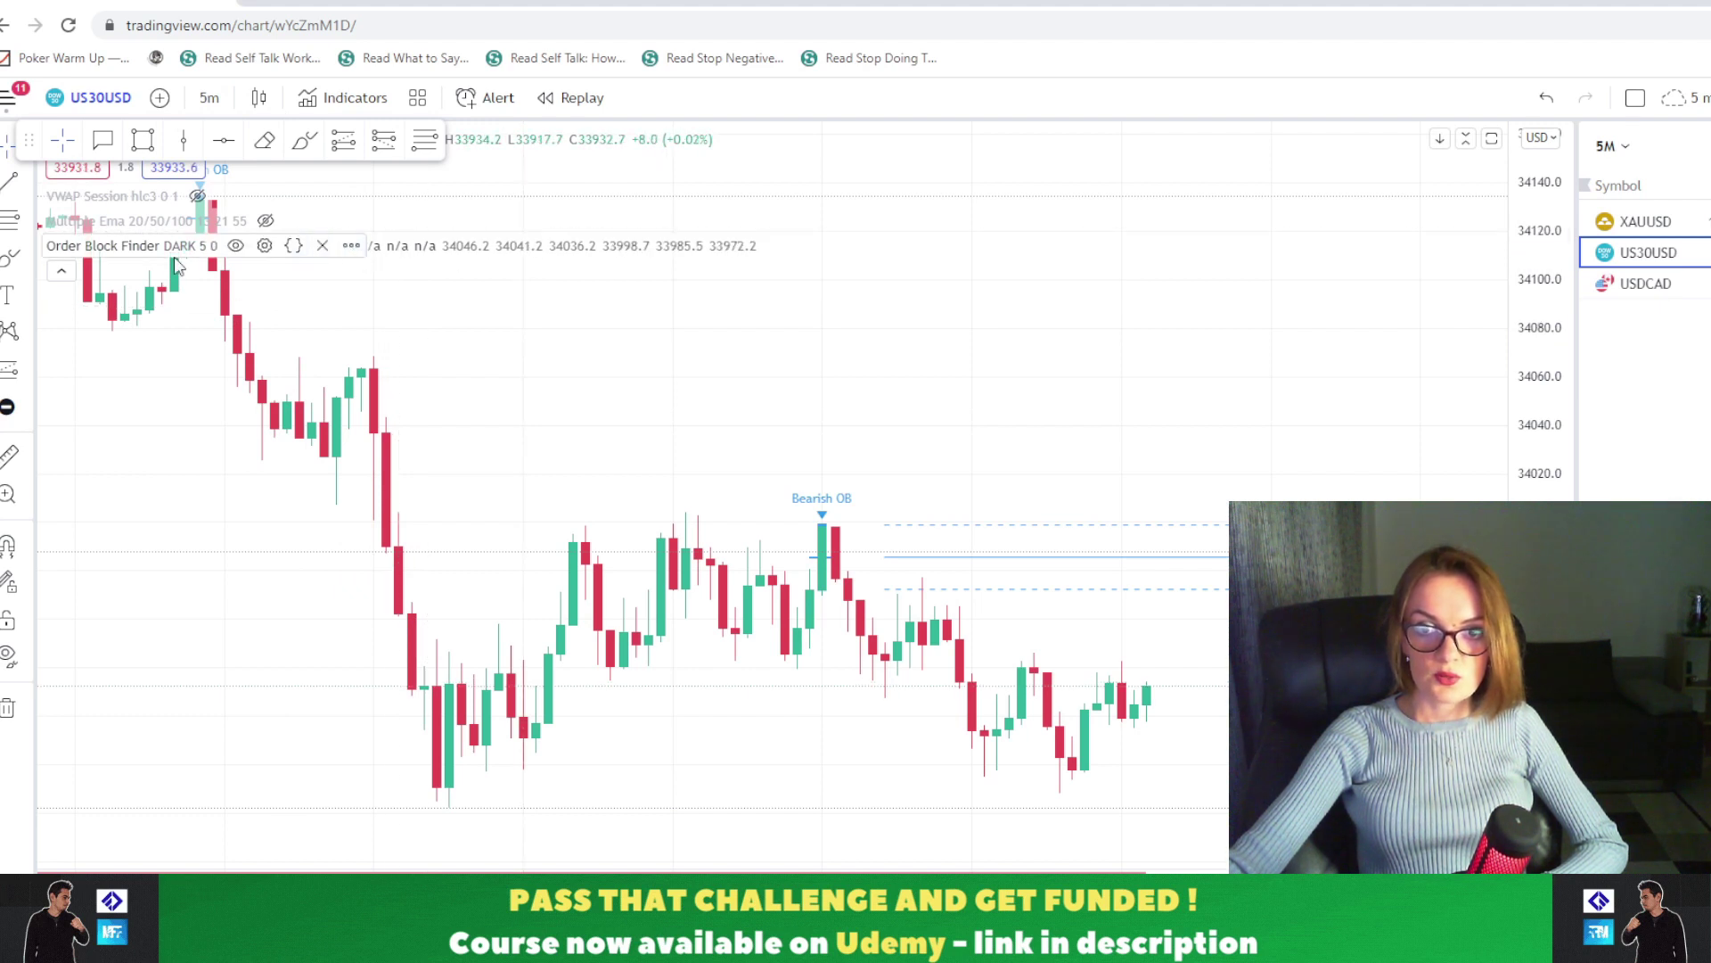
click(265, 246)
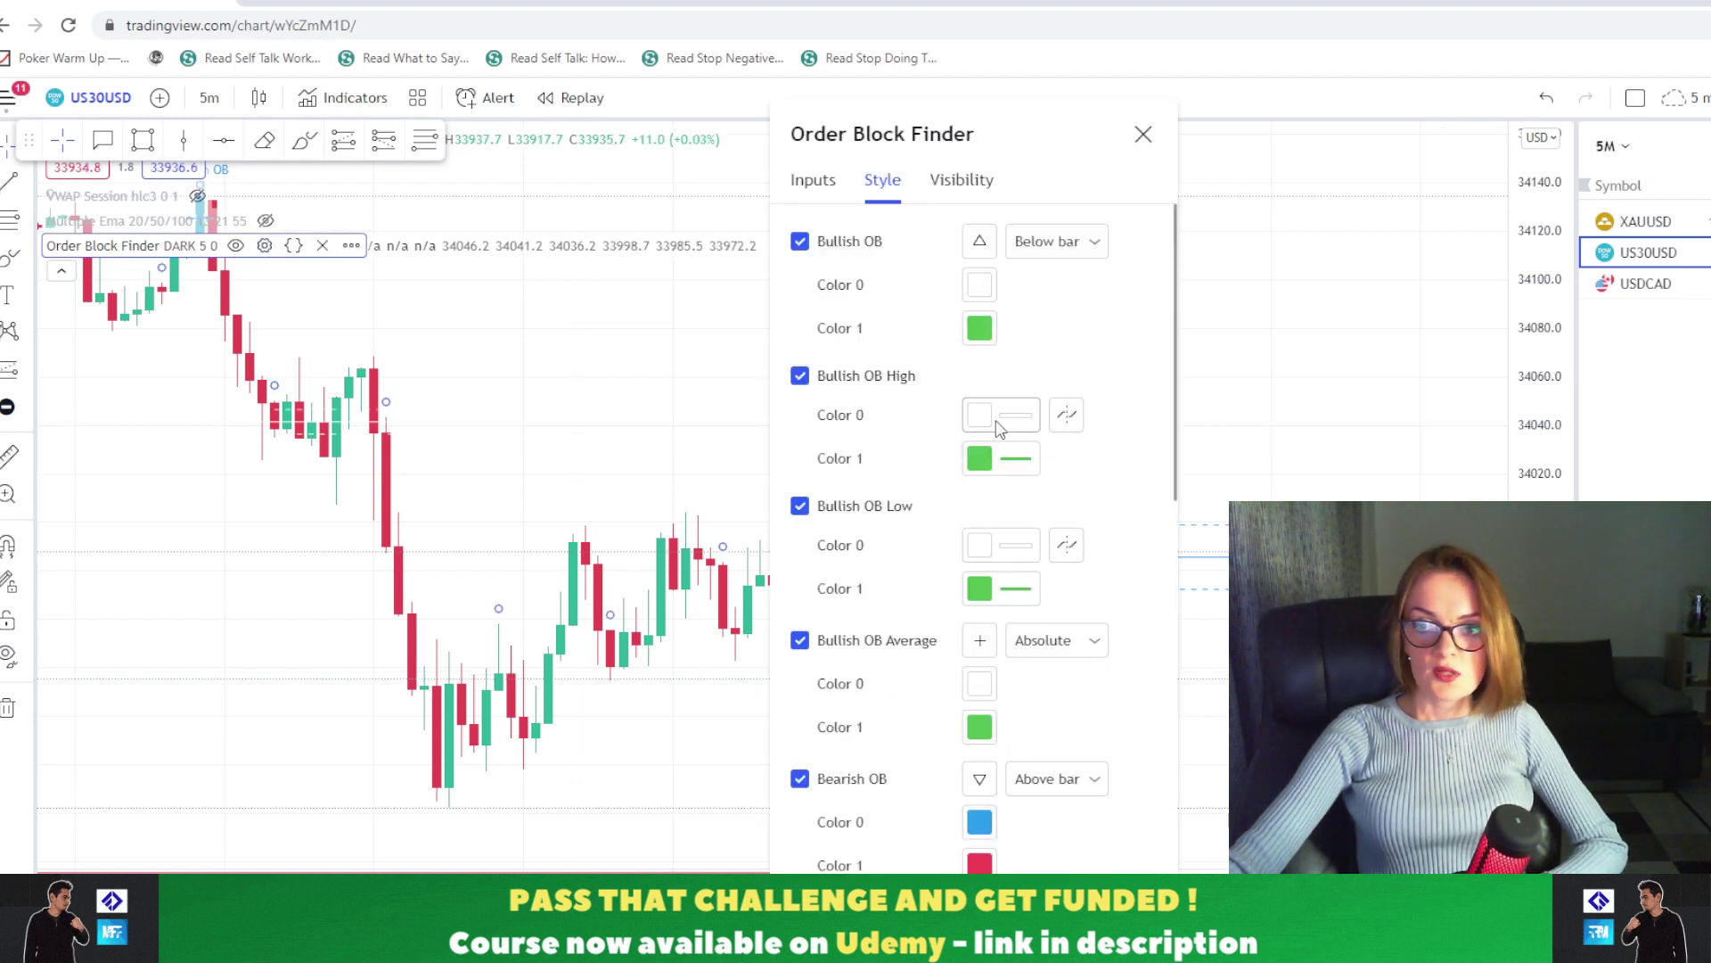
scroll(1009, 421, down, 5)
scroll(1031, 532, down, 1)
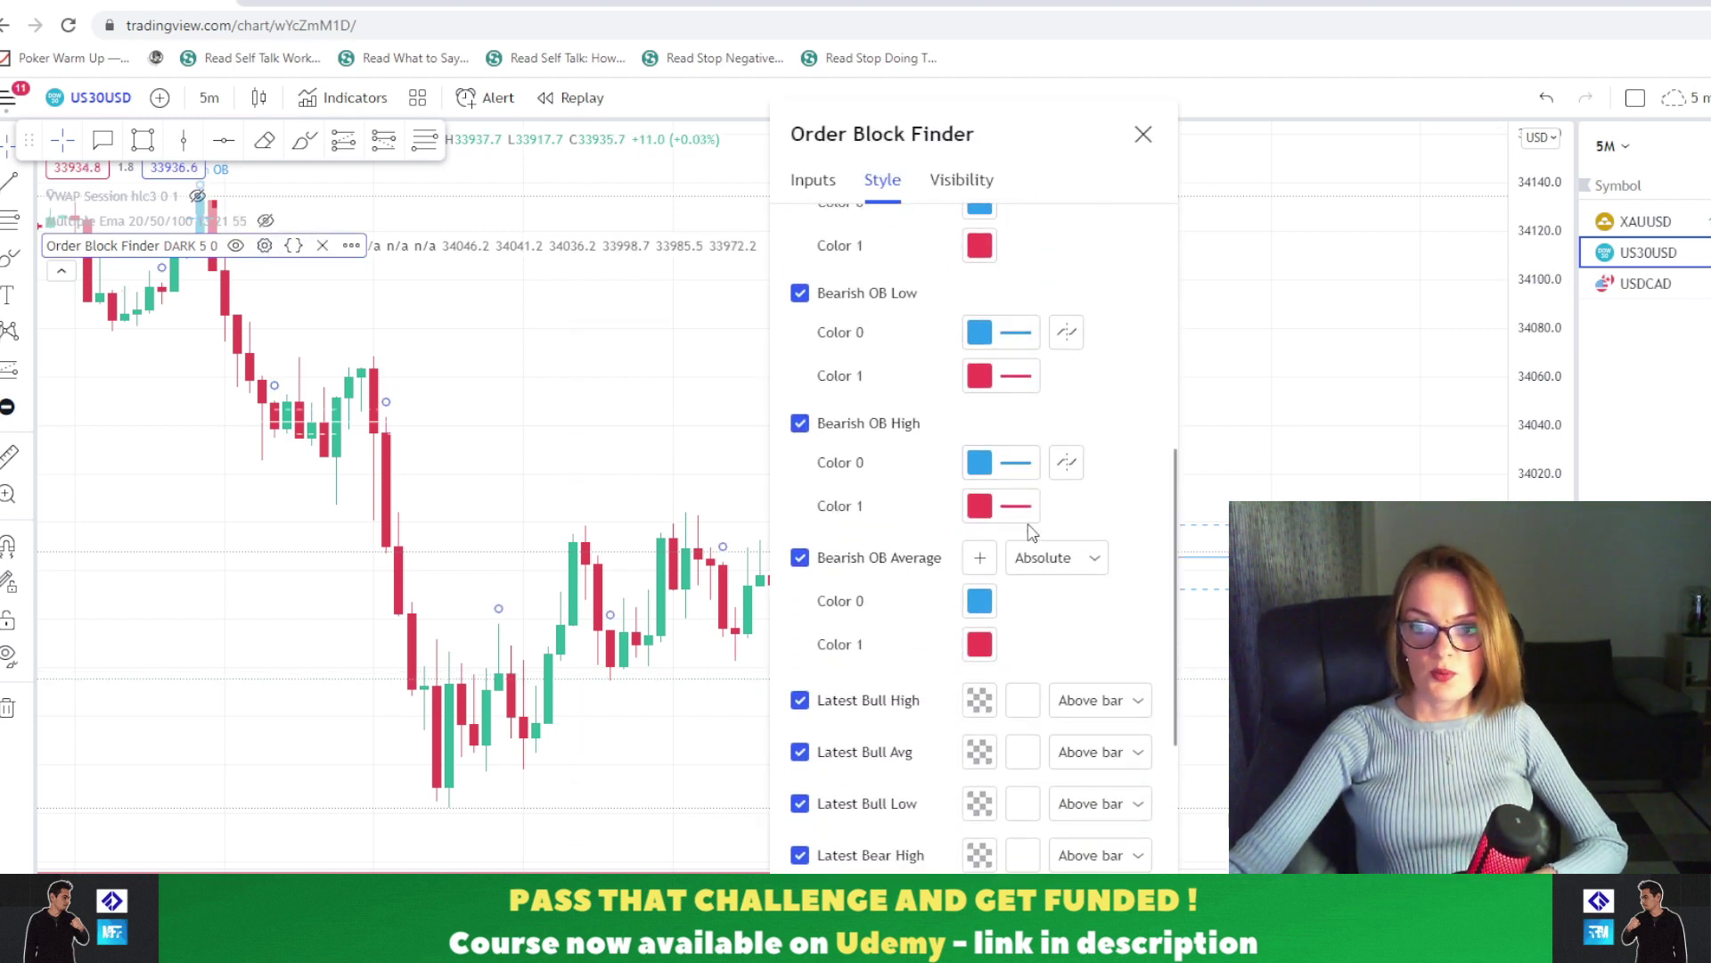
scroll(1031, 533, up, 6)
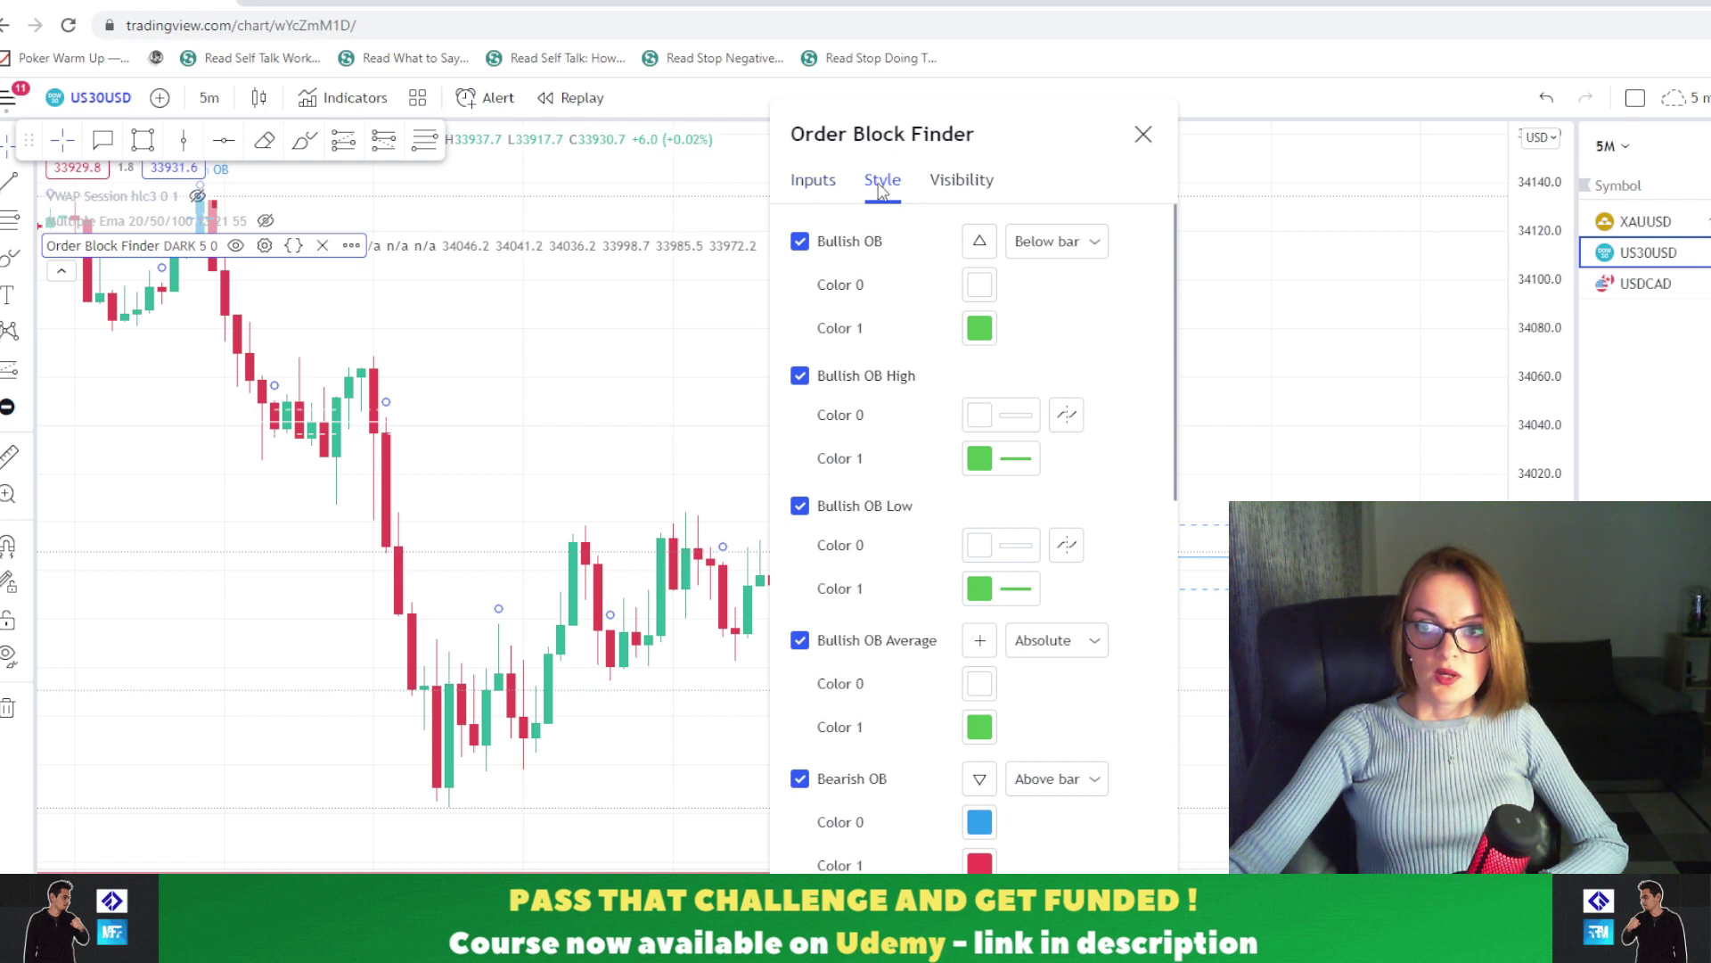
Set the Order Block Finder's color scheme to BRIGHT, keeping the settings dialog clear of the candles.
click(823, 190)
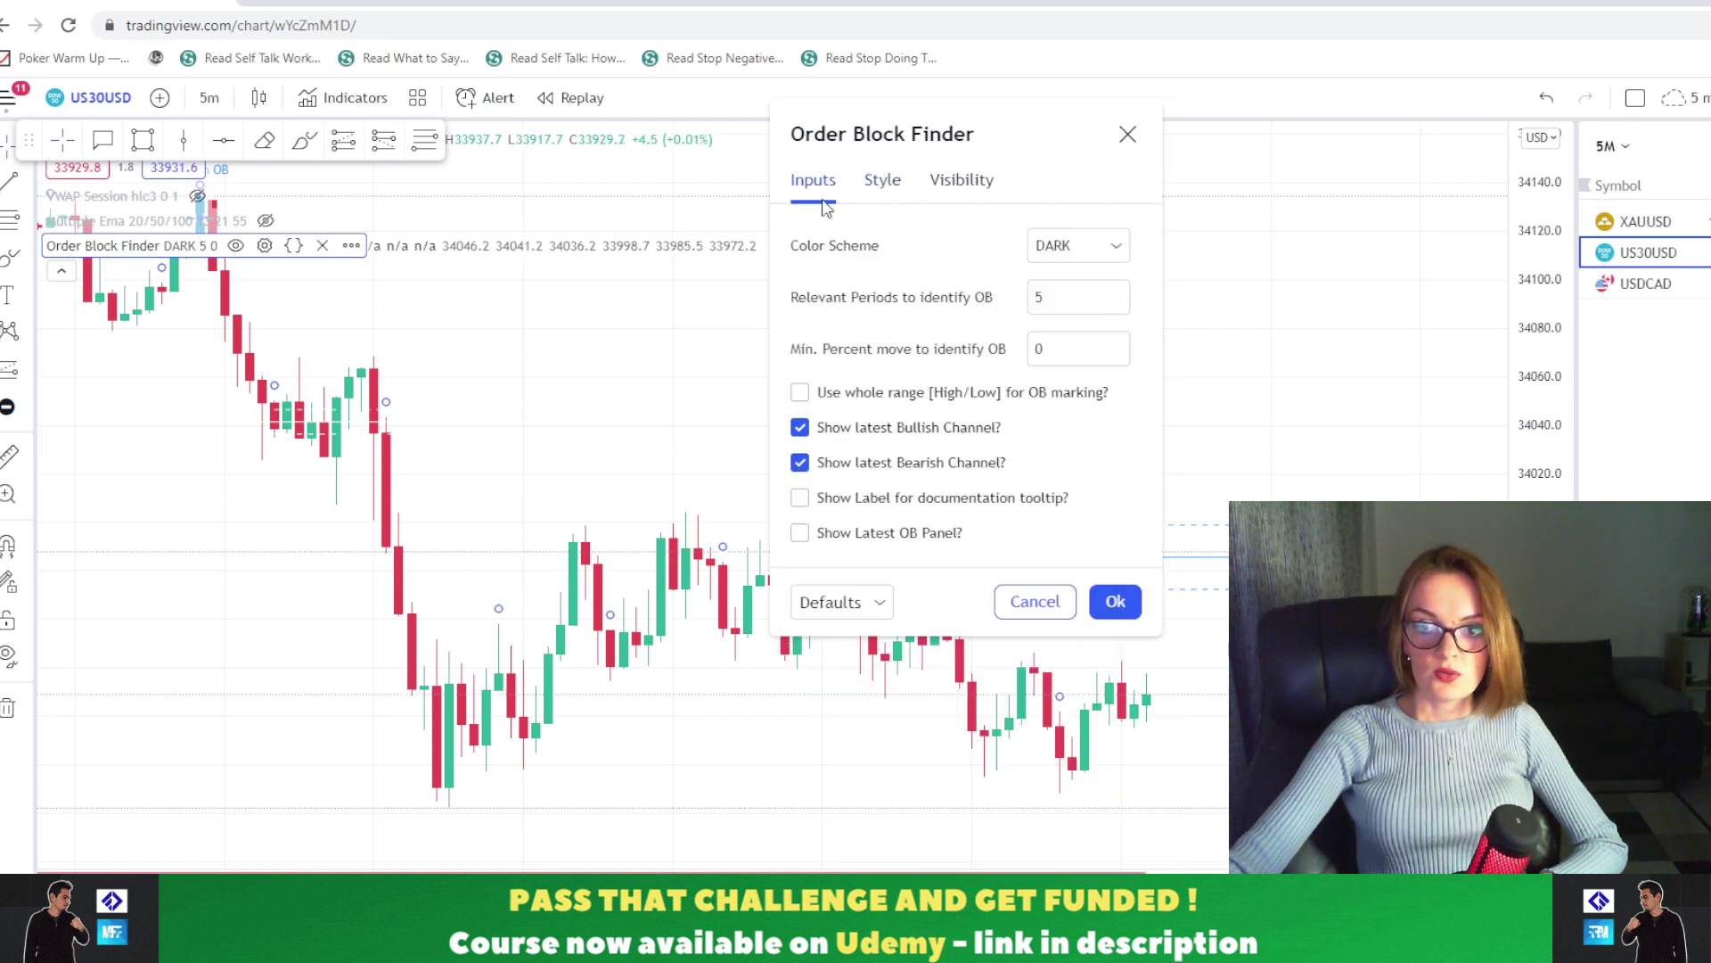
drag(967, 133, 553, 198)
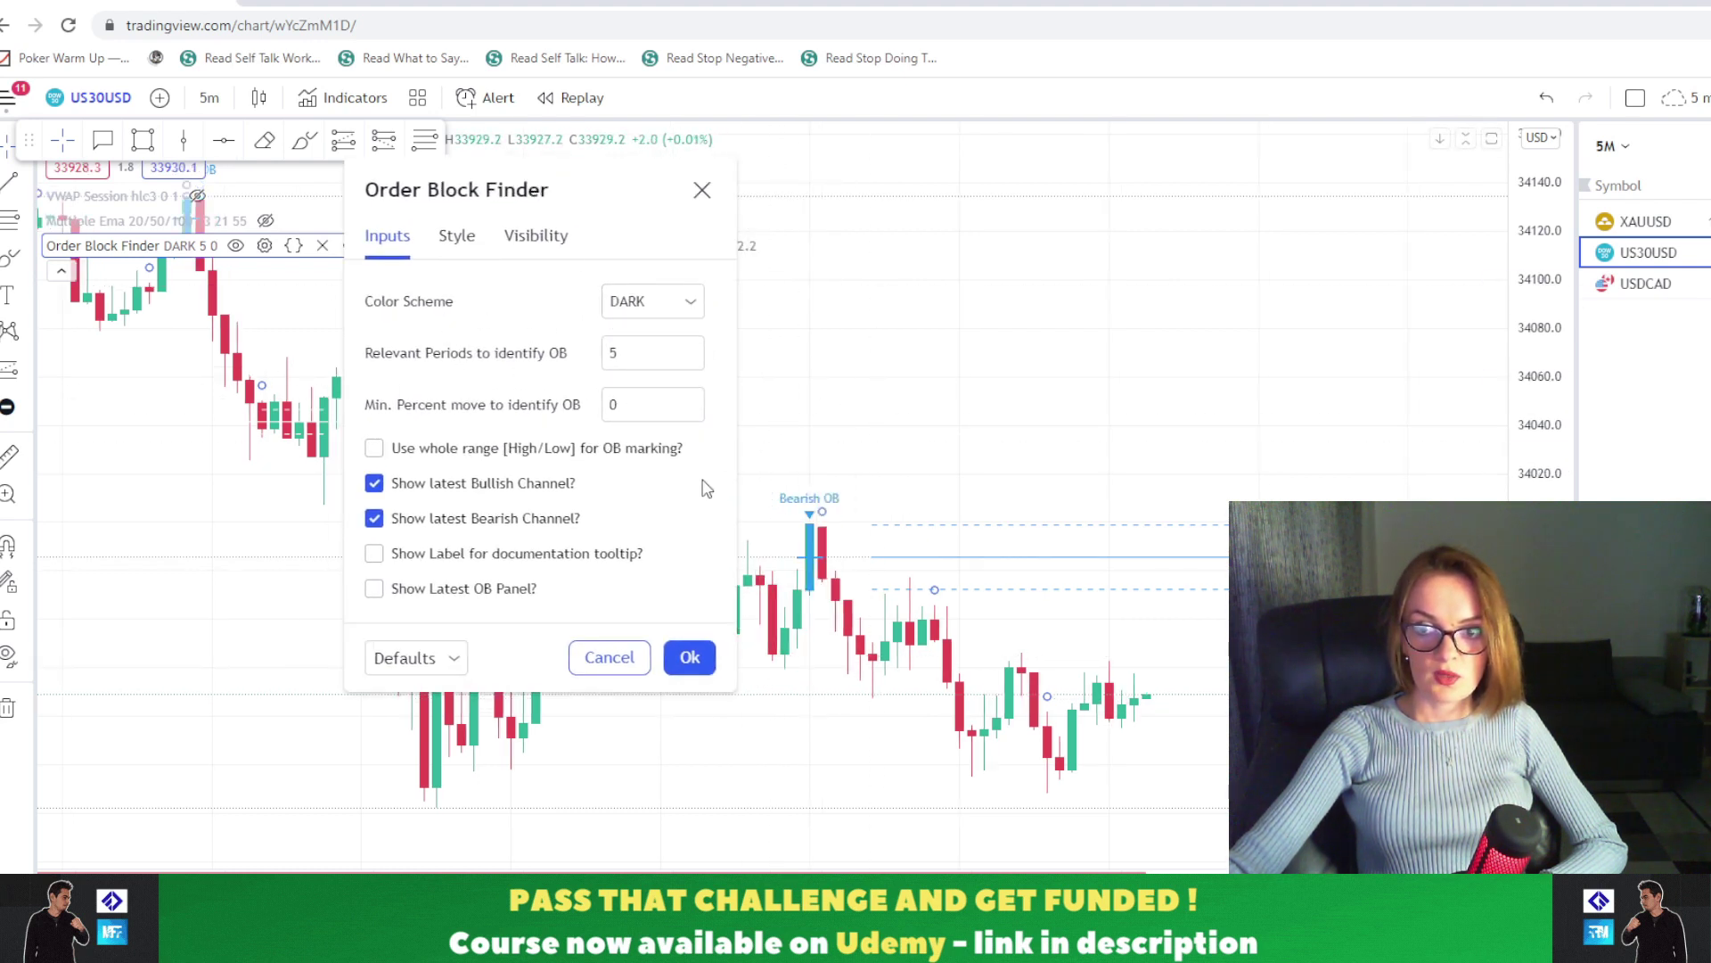
drag(571, 180, 936, 167)
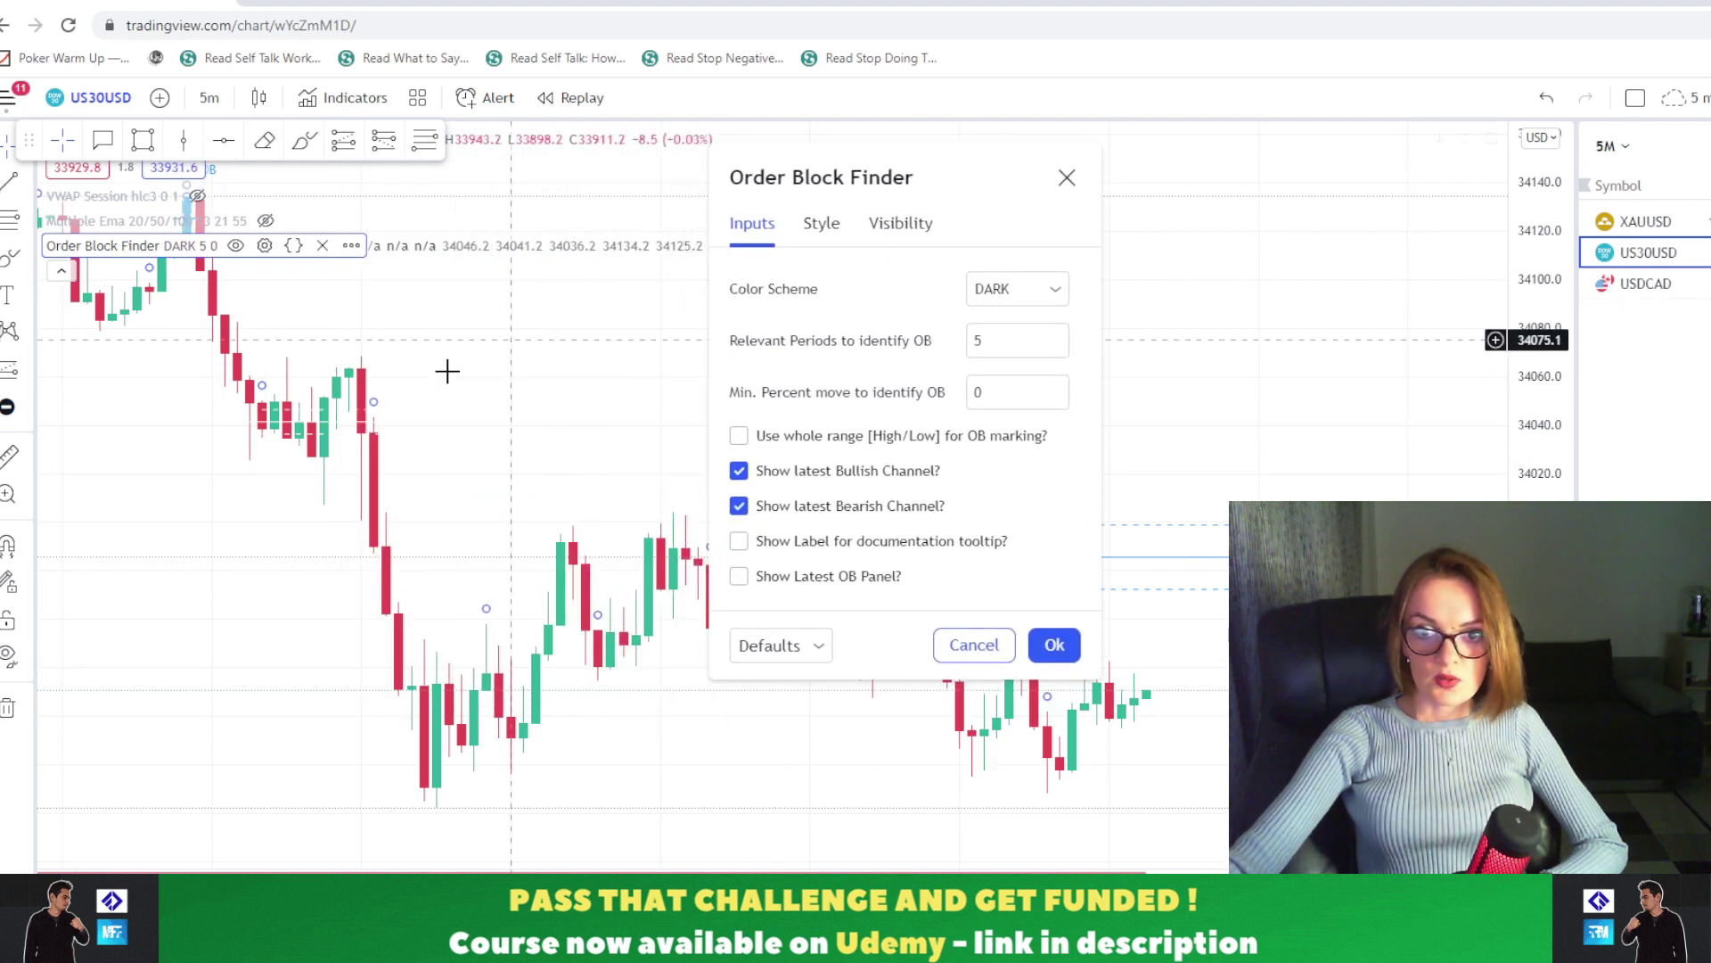
drag(772, 234, 1126, 277)
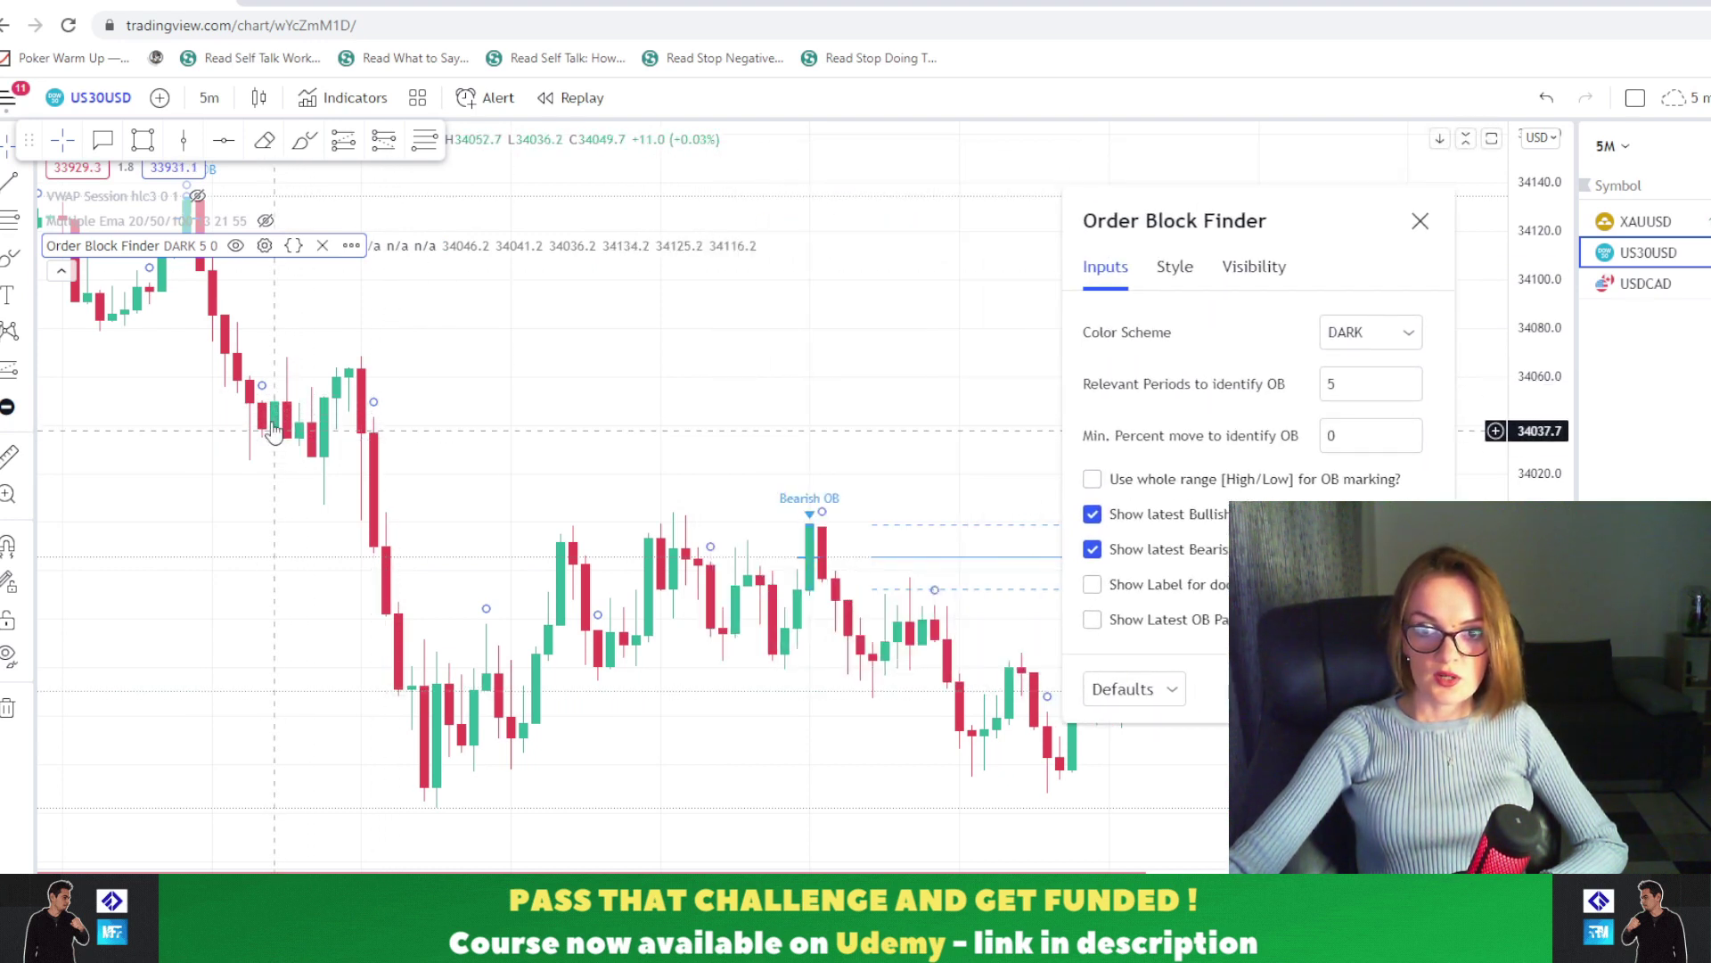
click(1404, 337)
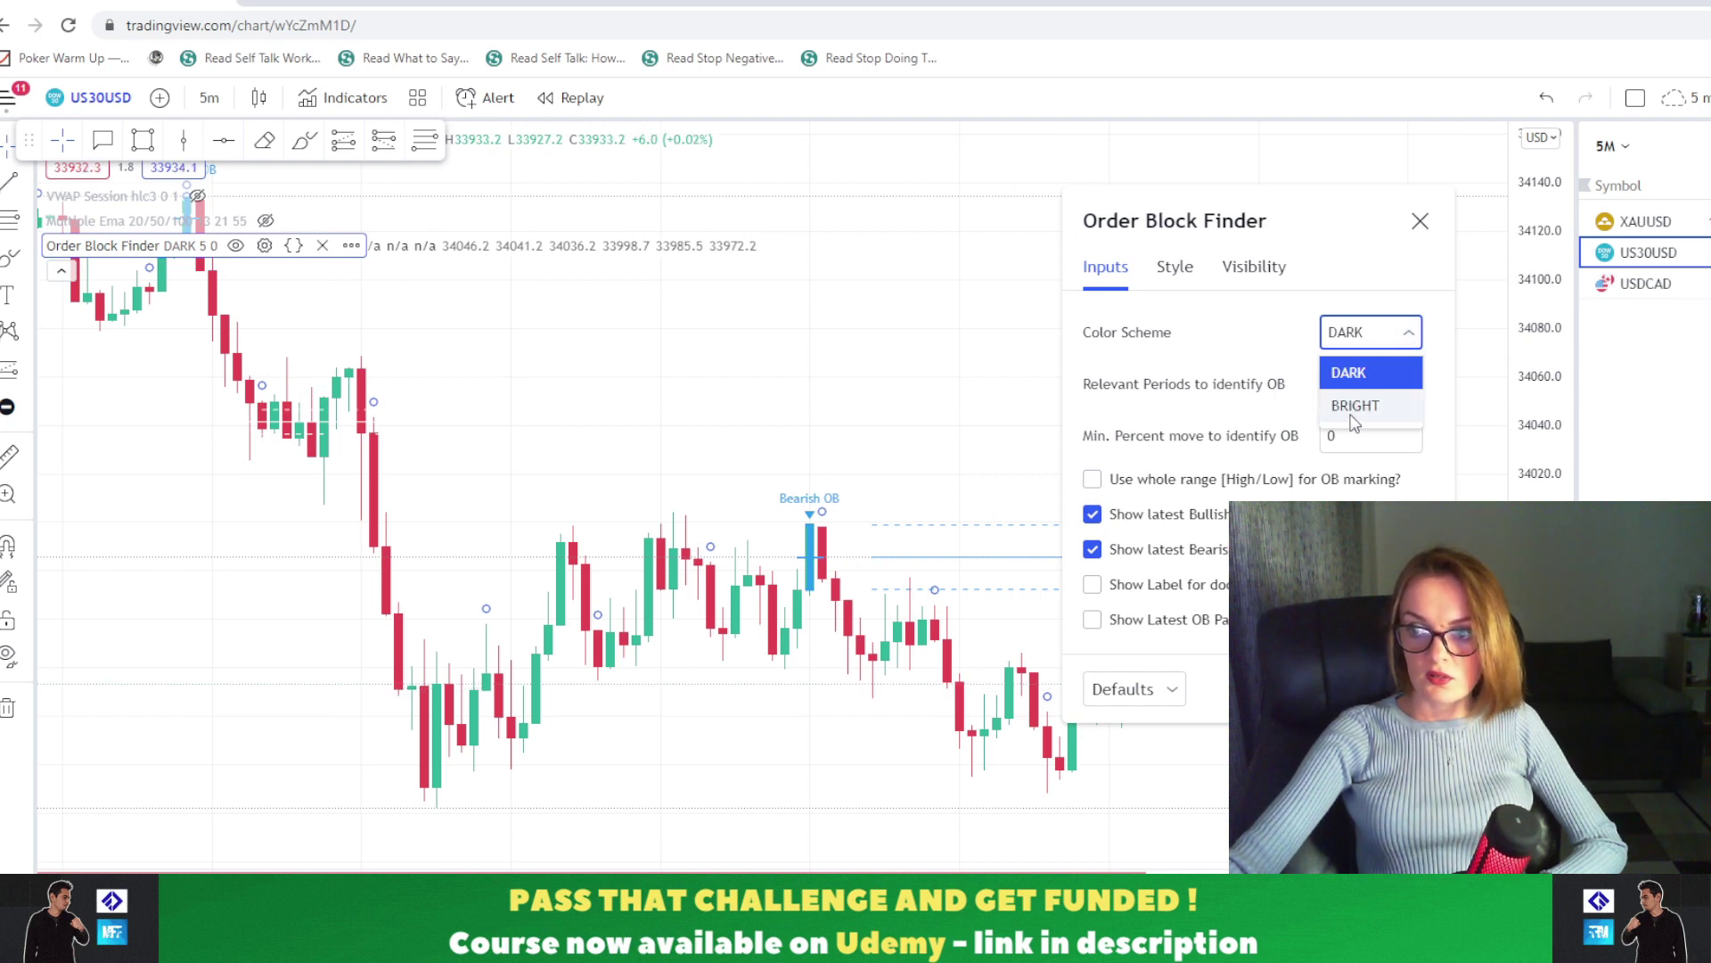
click(1354, 406)
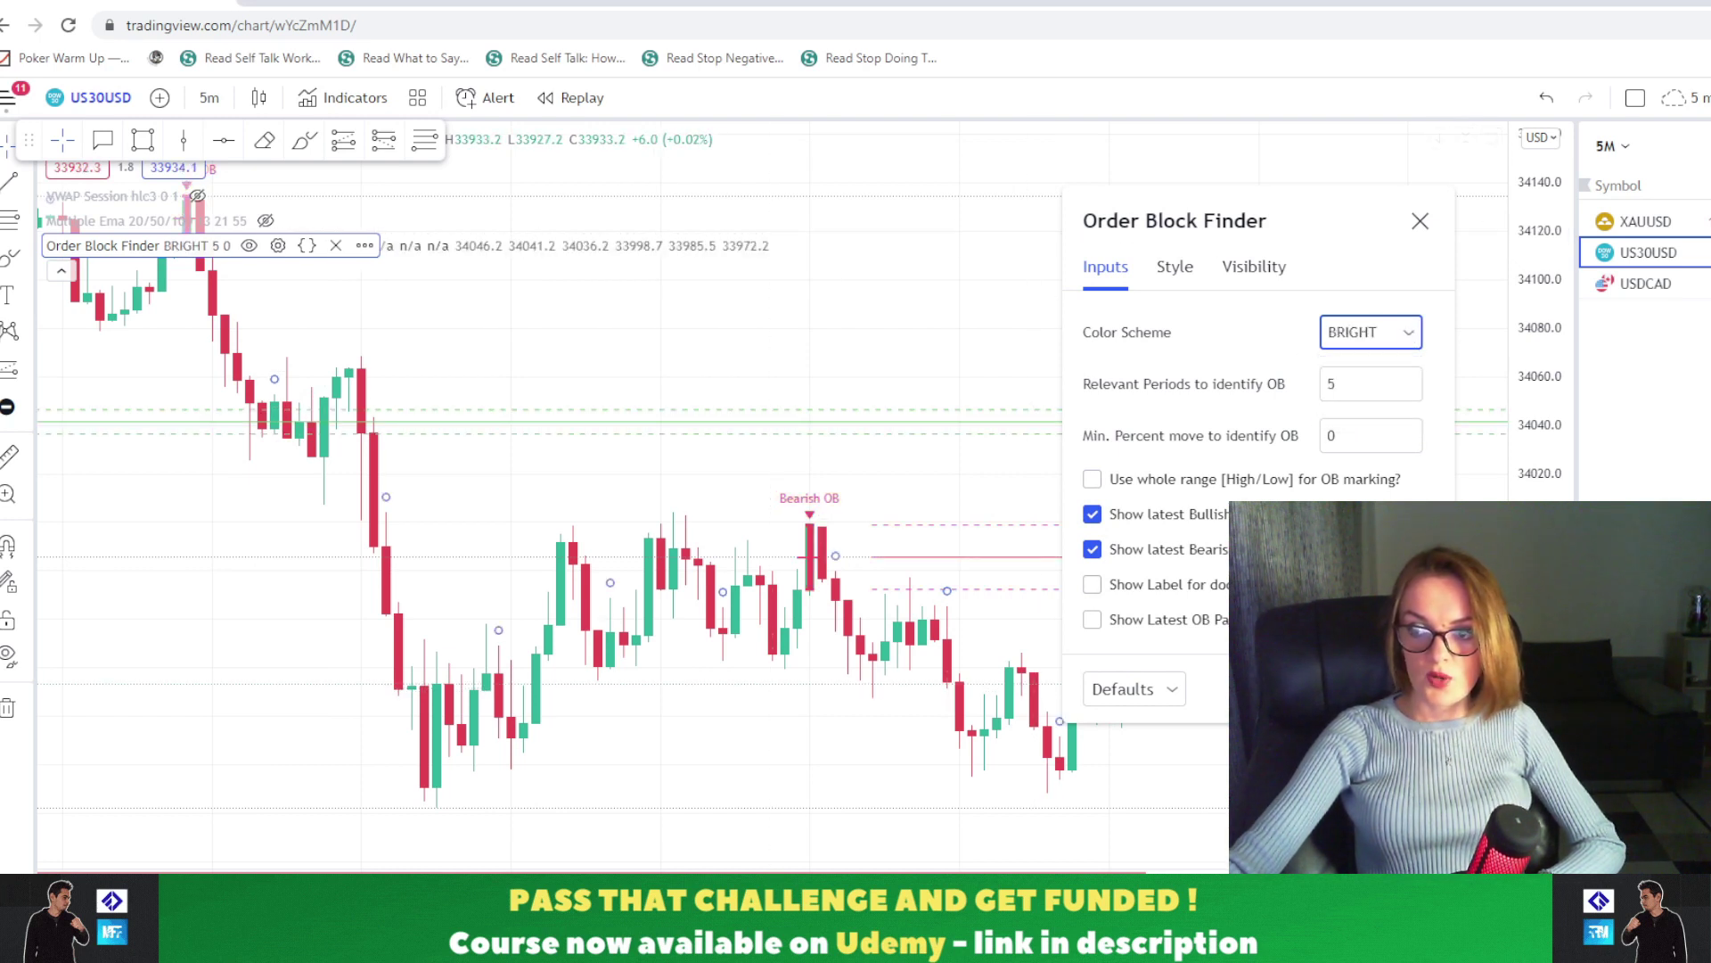
drag(1194, 220, 362, 279)
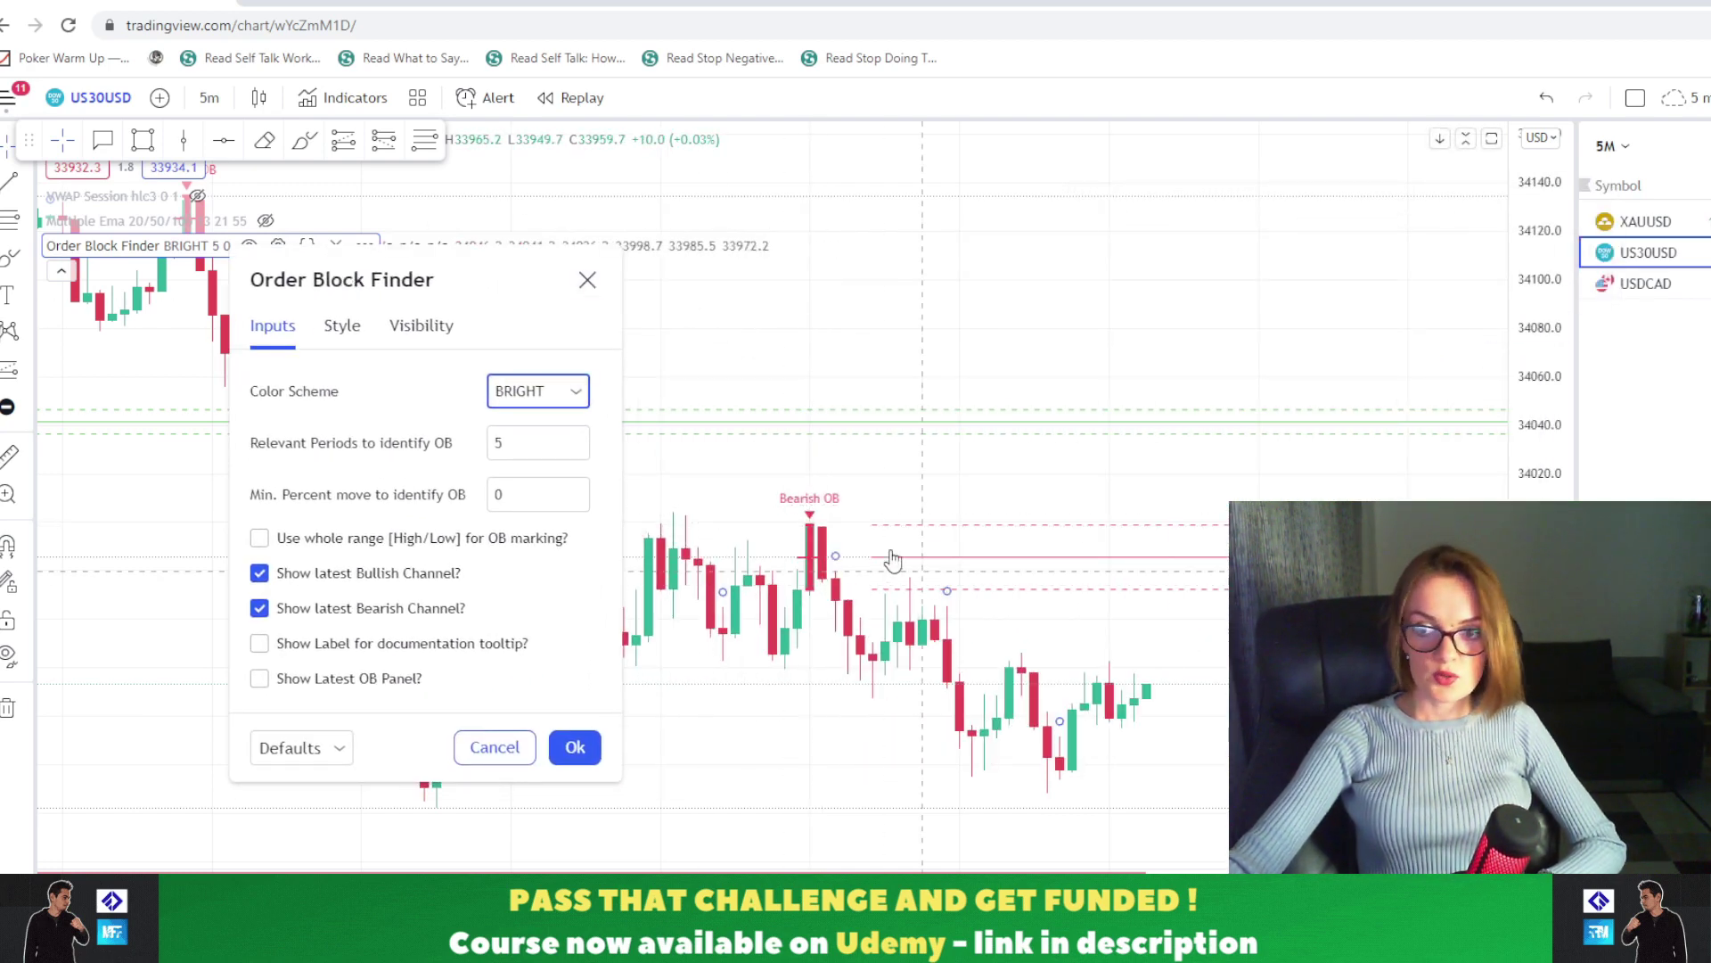
drag(482, 279, 1068, 279)
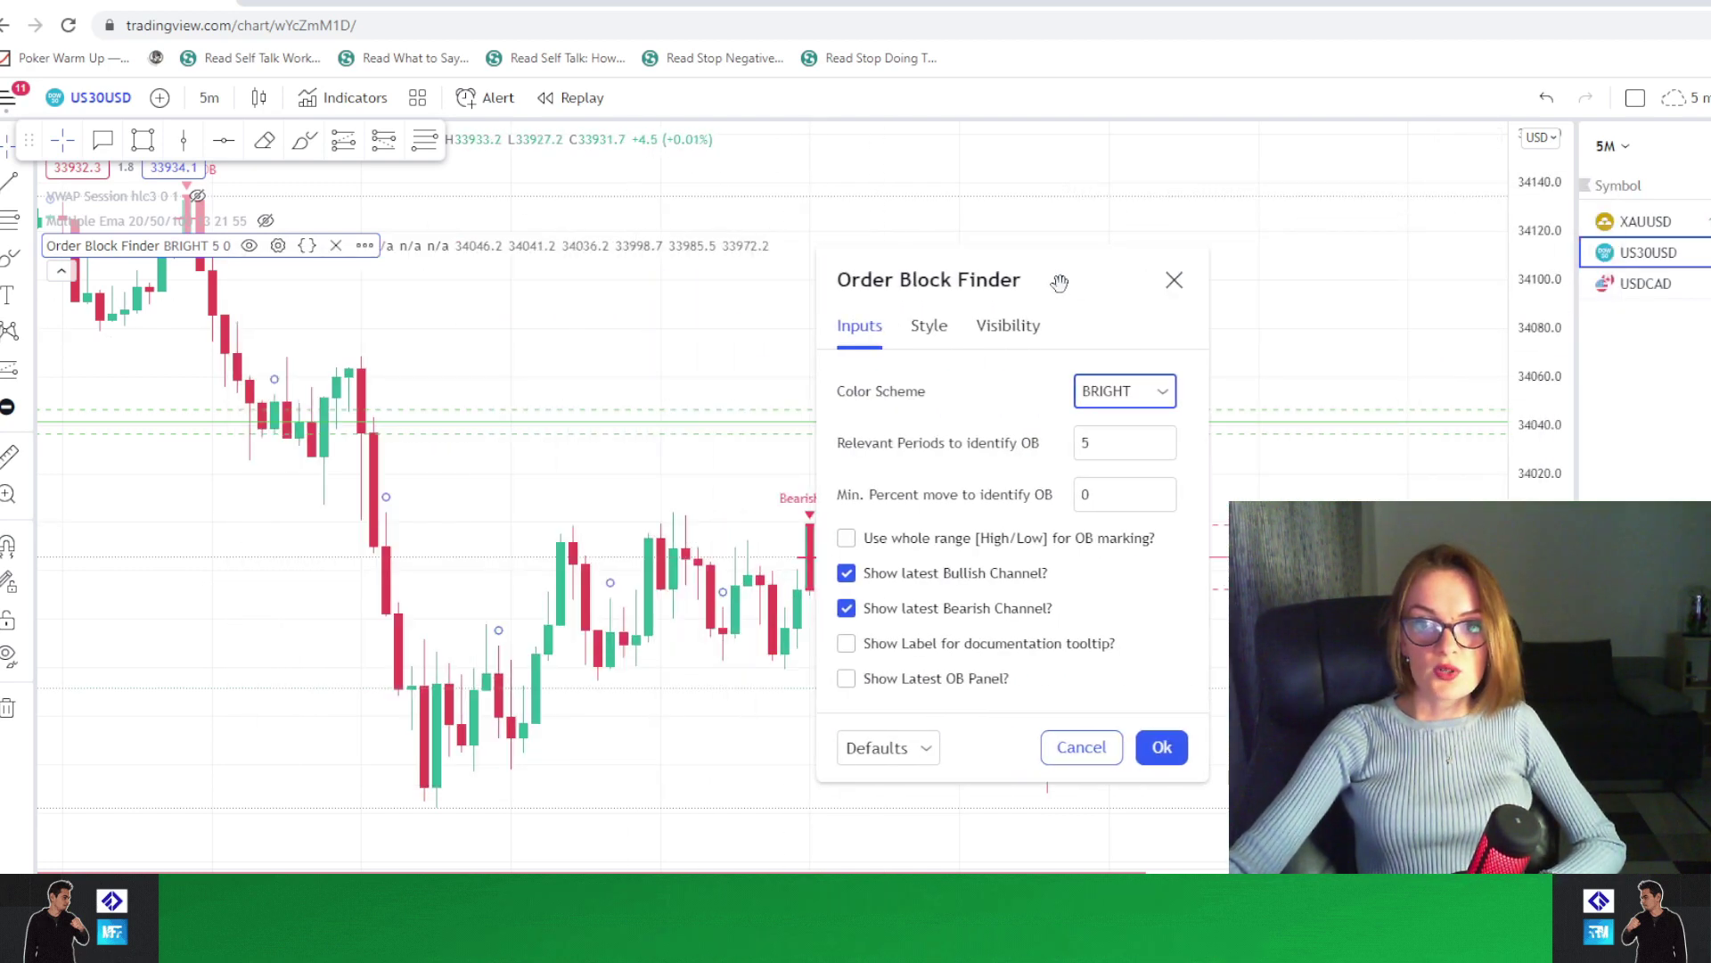
scroll(508, 446, down, 1)
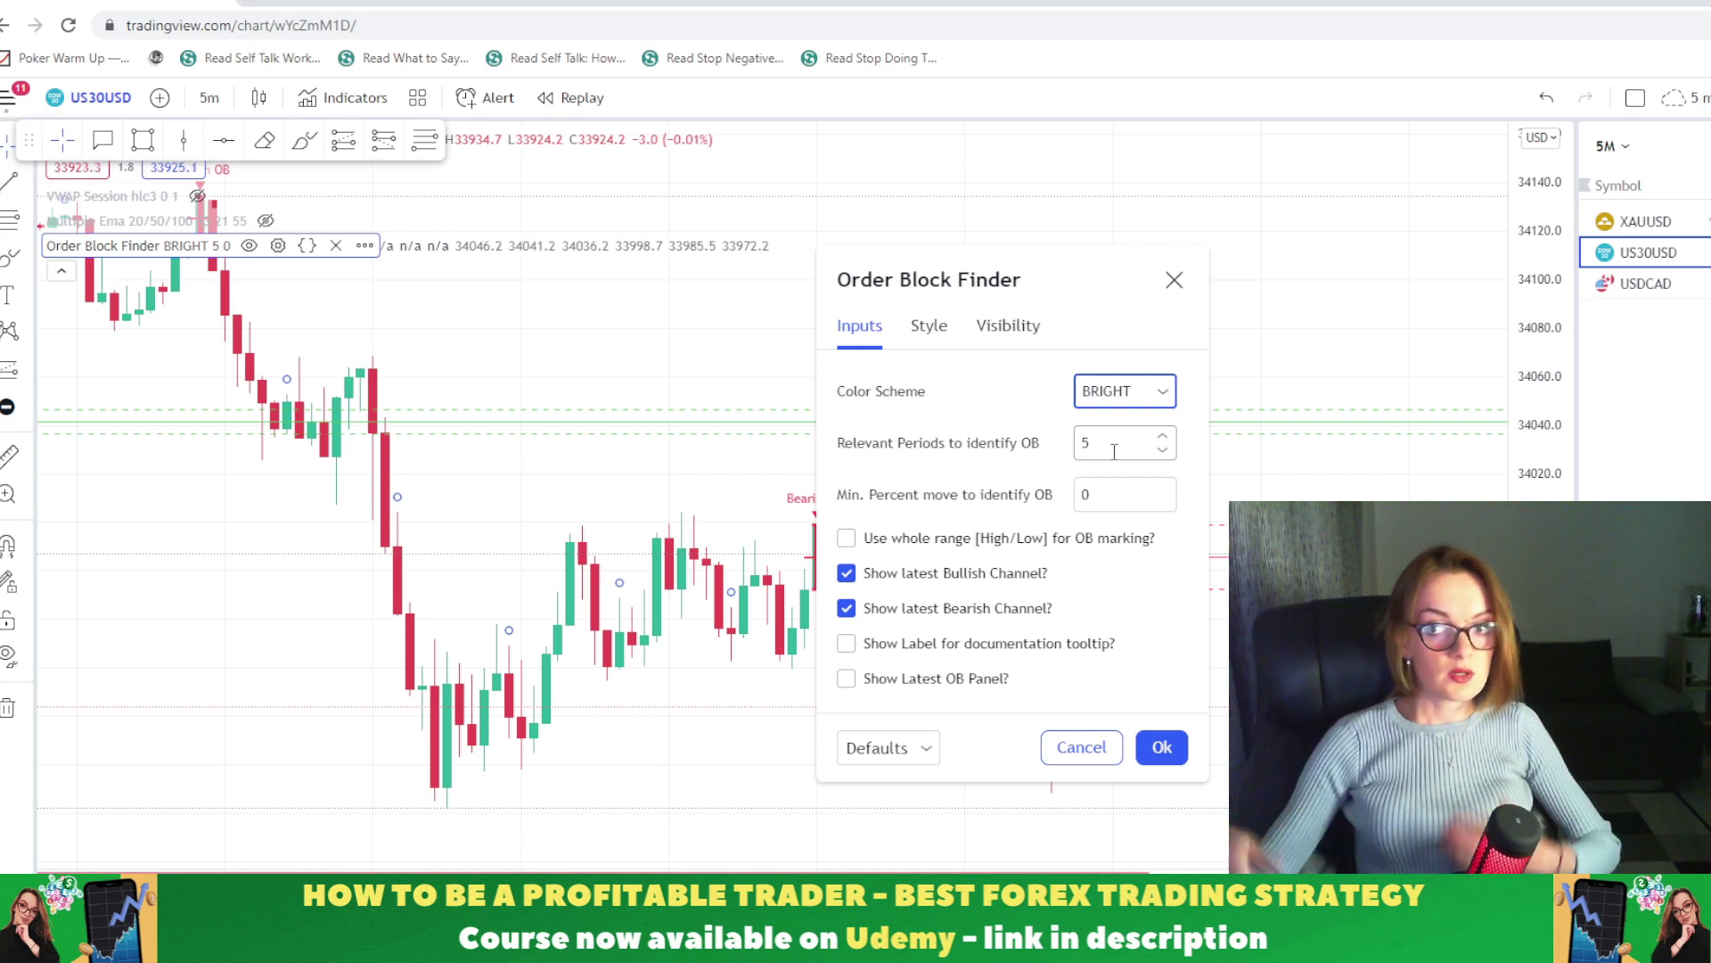
Set the relevant periods to identify order blocks to 3 and uncover the marked candles.
click(1162, 452)
click(1162, 452)
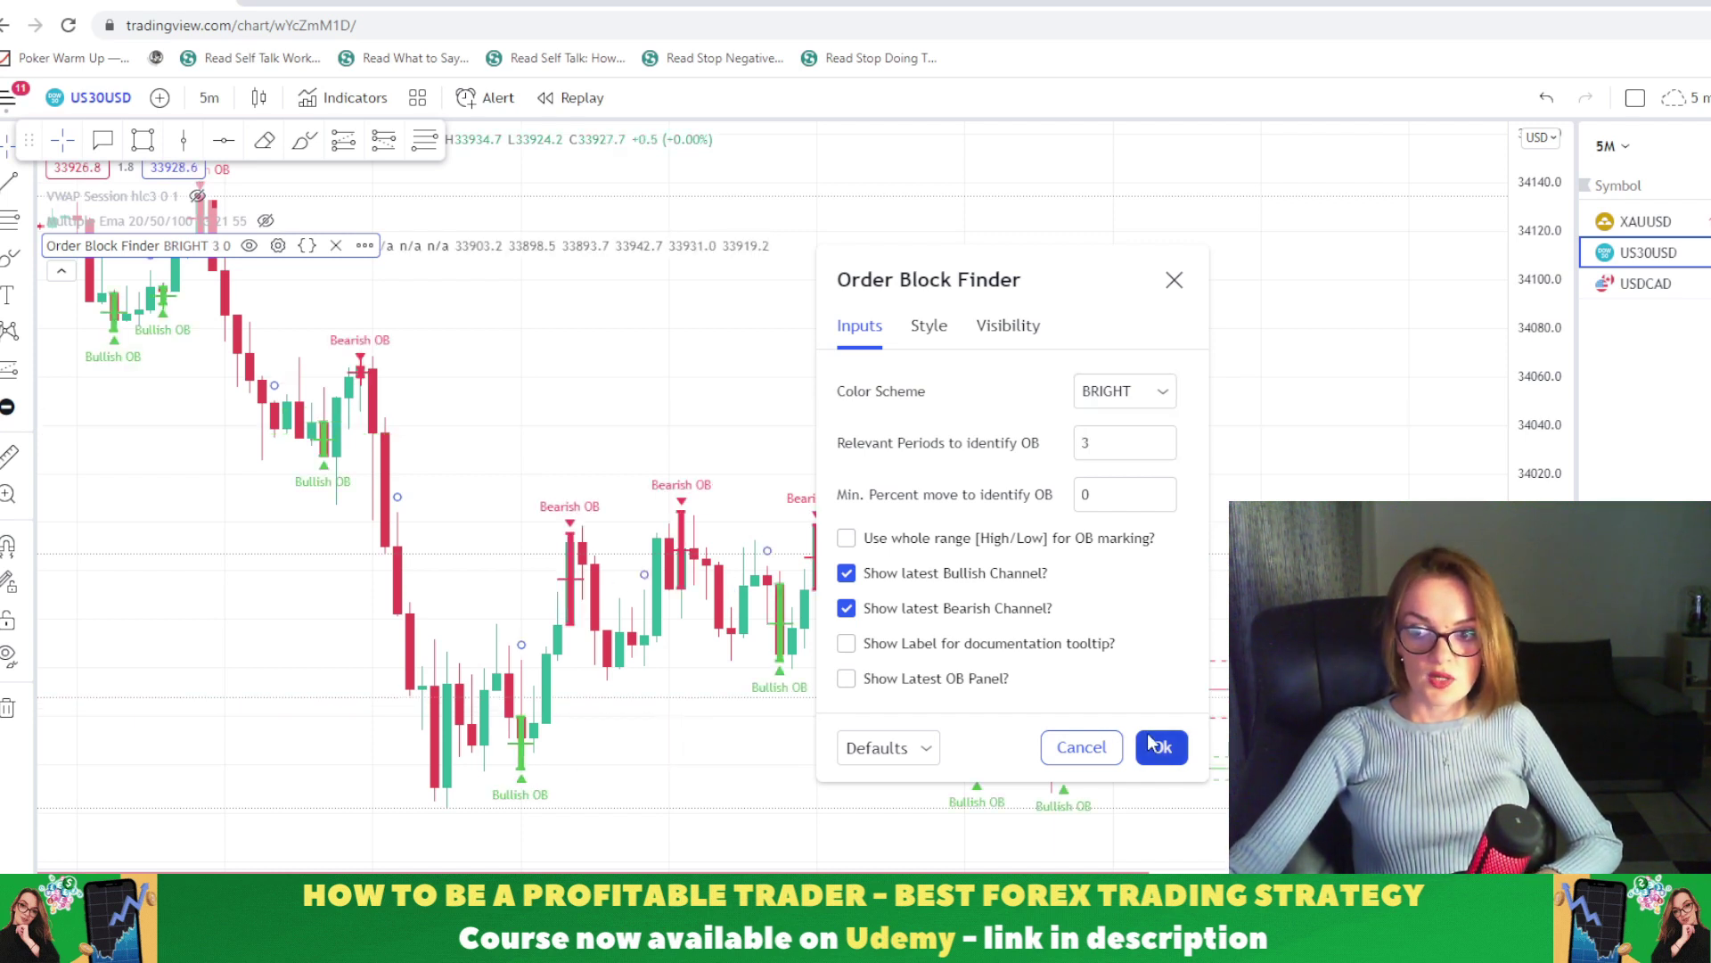
drag(1005, 294, 1327, 169)
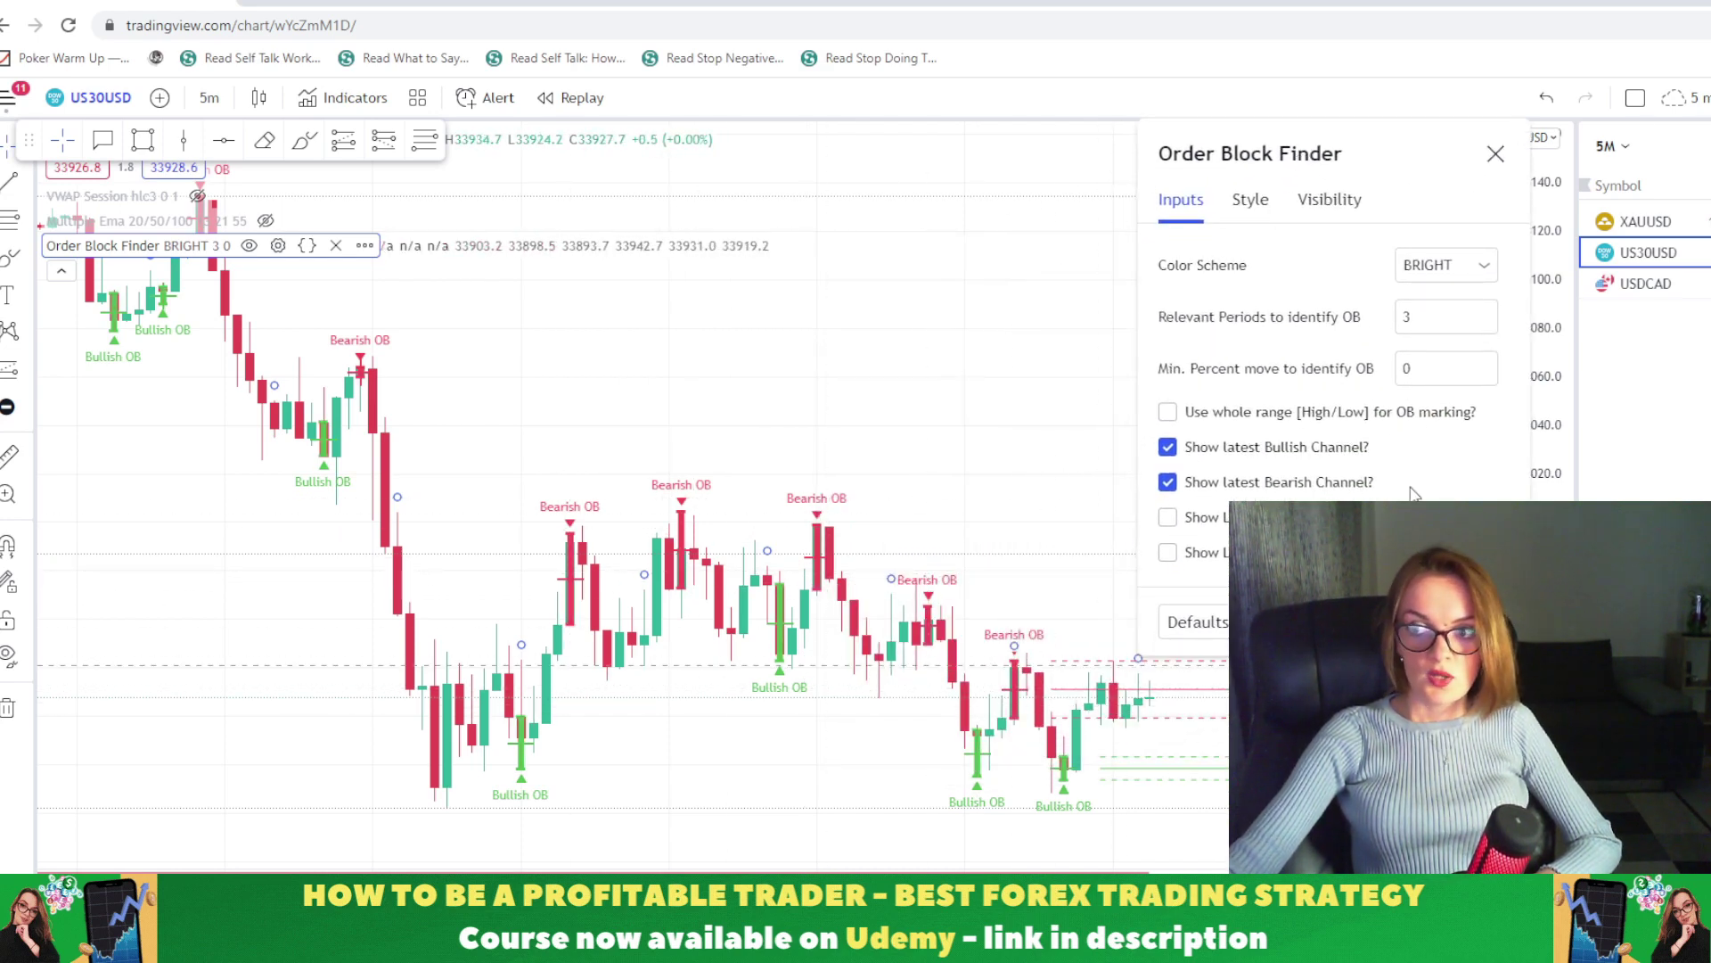
Reduce the relevant periods to identify order blocks to 1 and uncover more of the chart.
click(1483, 324)
click(1483, 324)
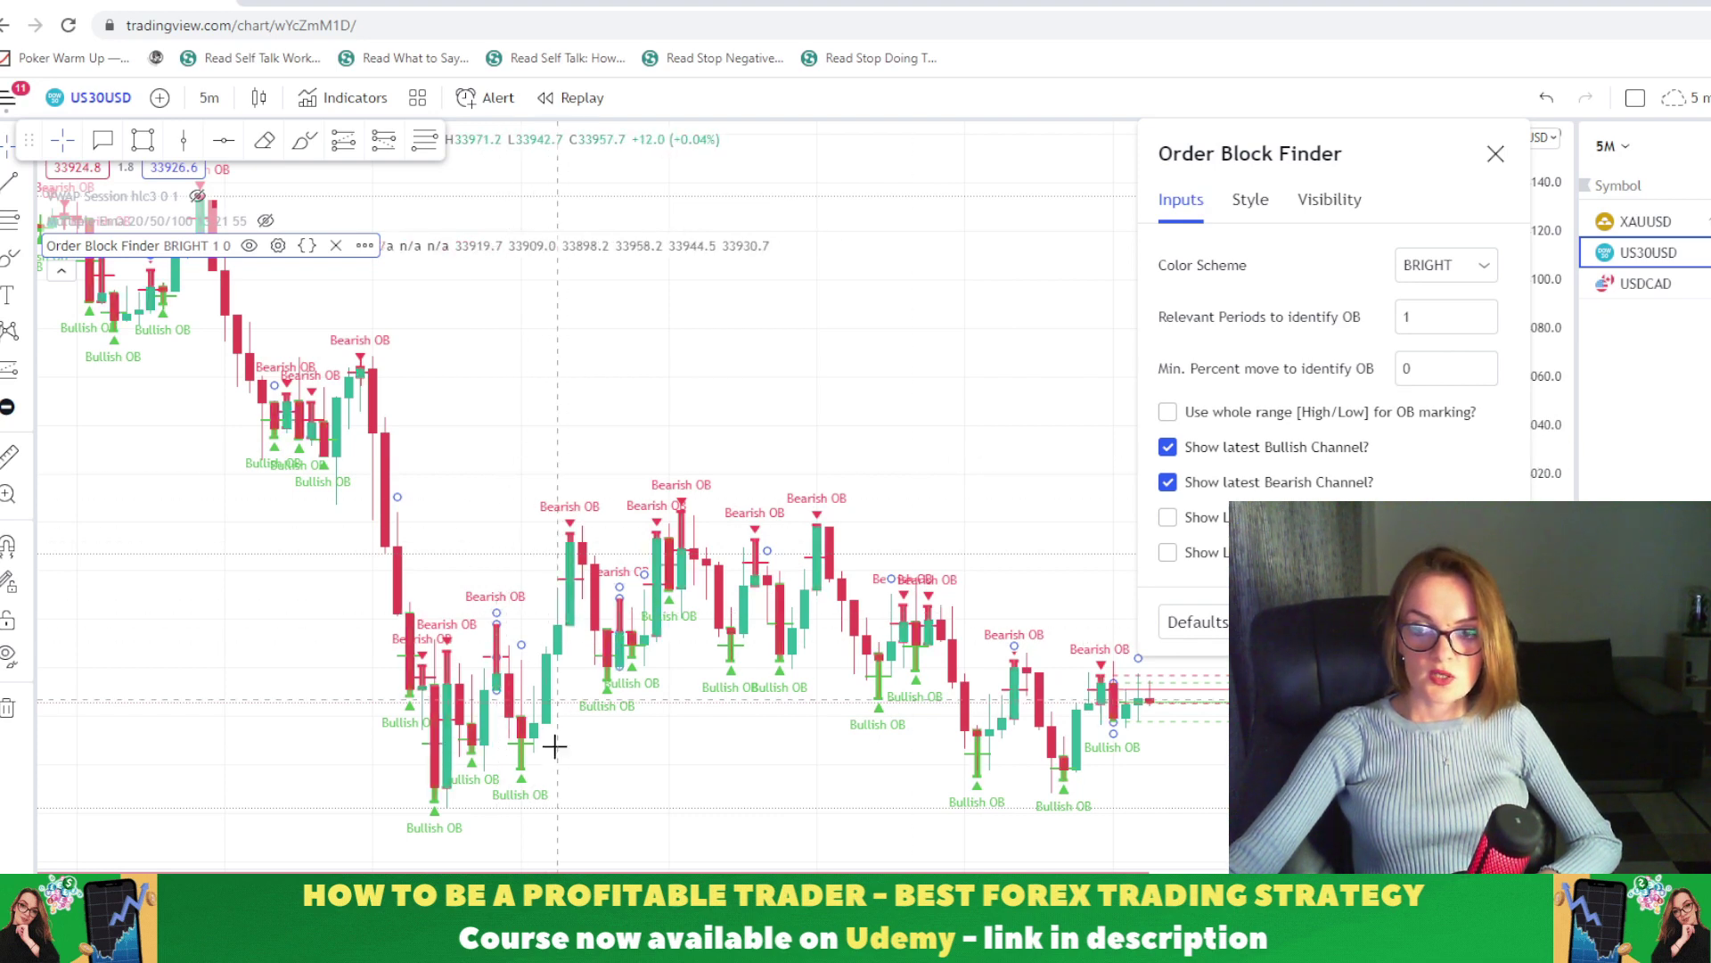
drag(1258, 156, 1338, 148)
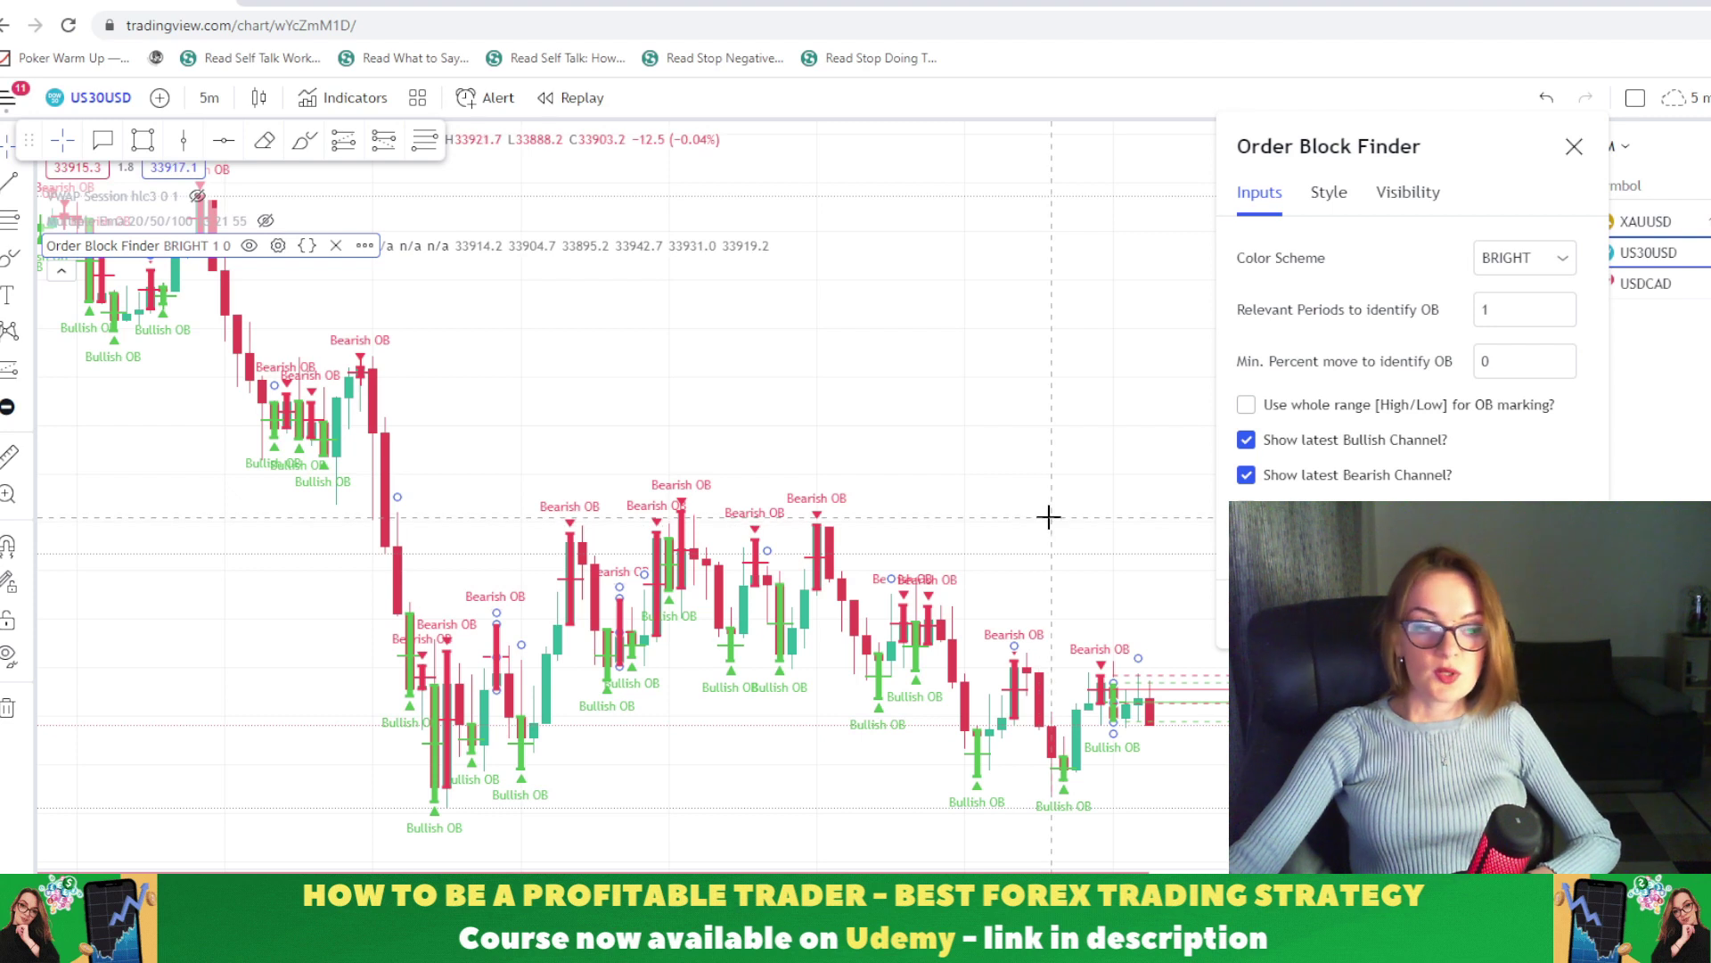
Set the relevant periods to identify order blocks to 5 and apply the indicator settings.
click(1565, 305)
click(1565, 305)
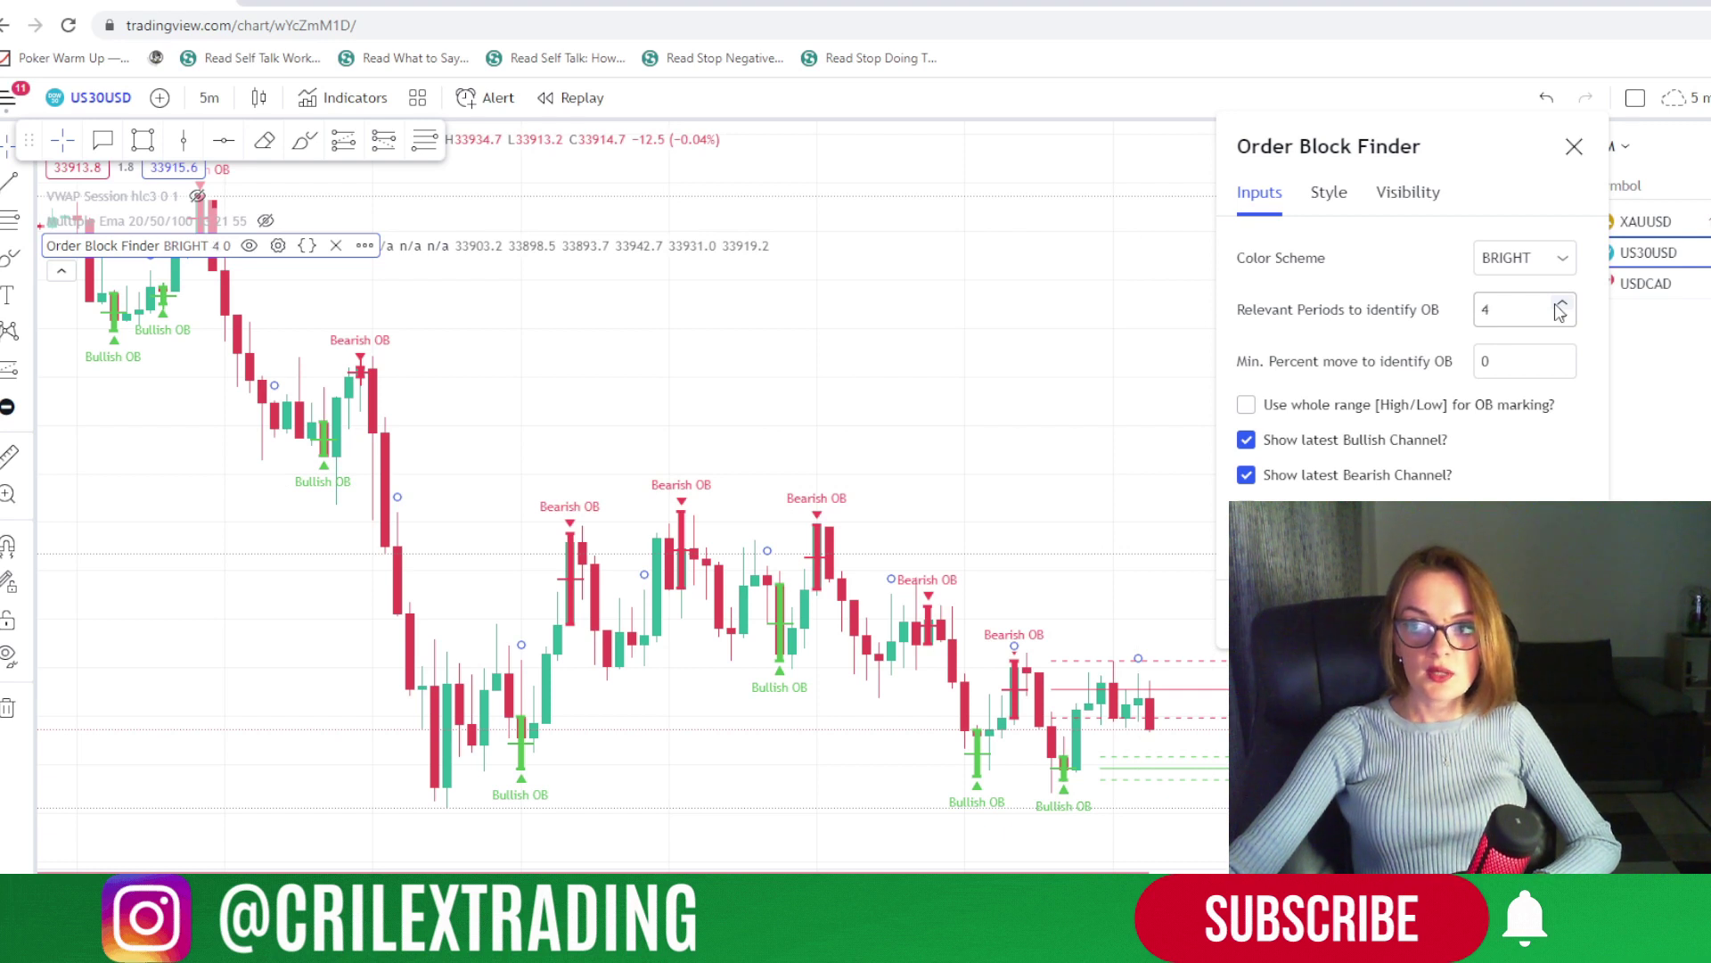
click(1560, 305)
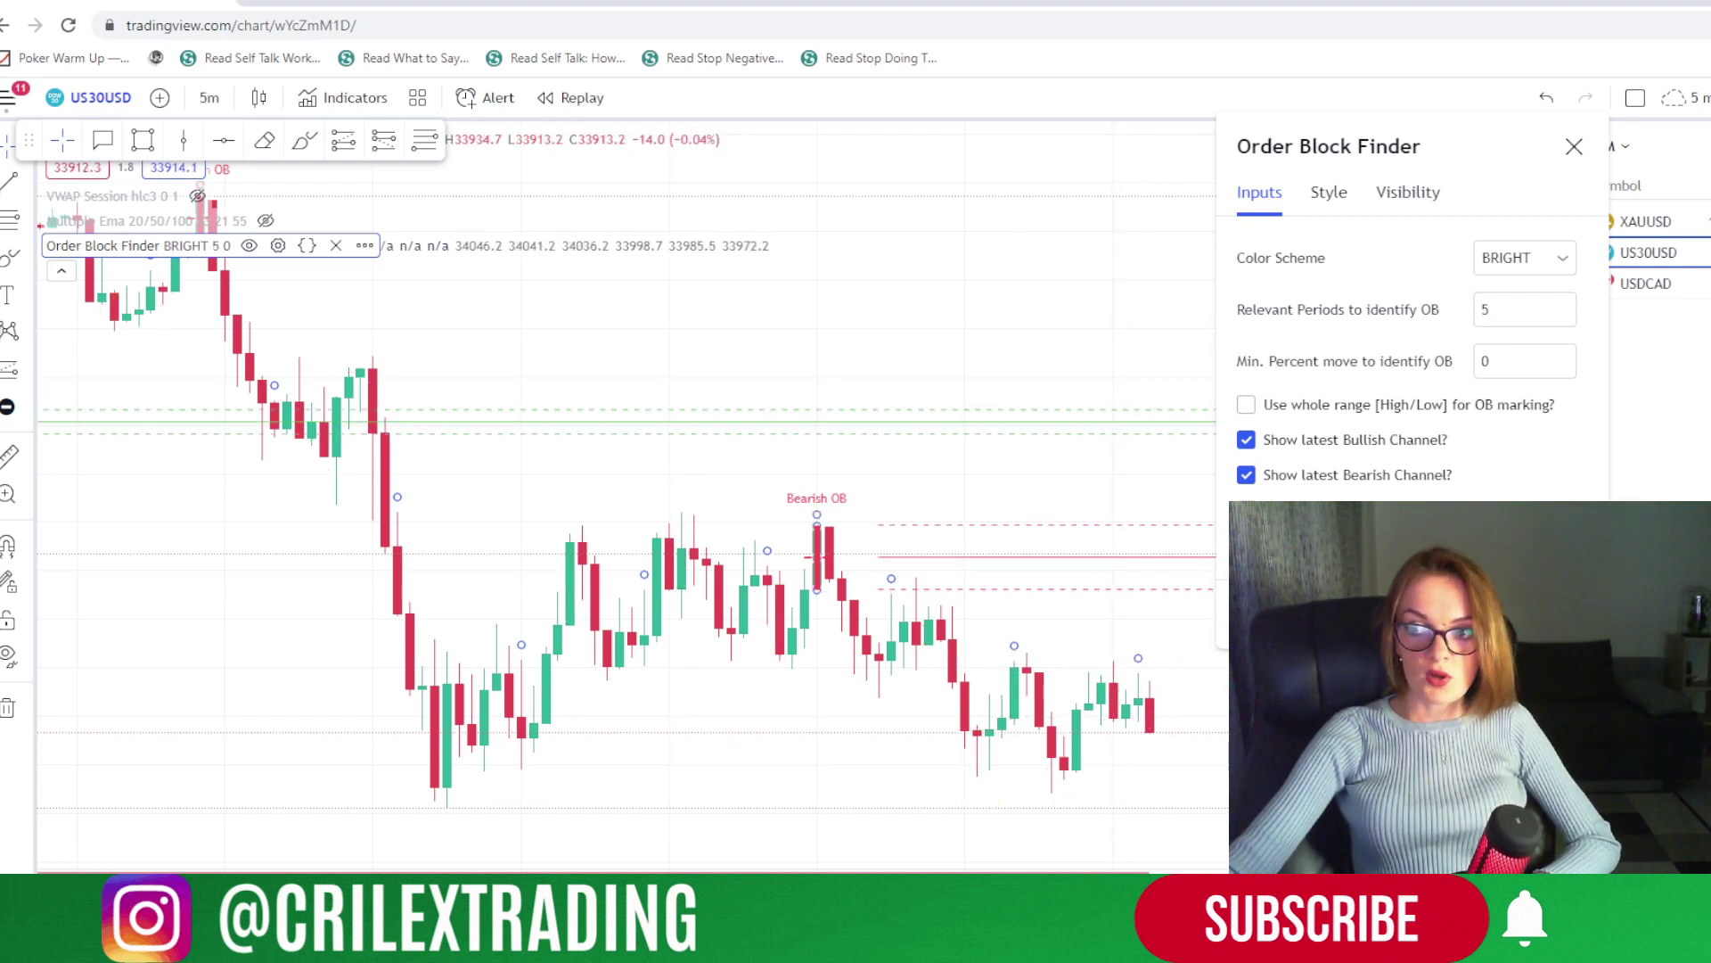
click(1569, 629)
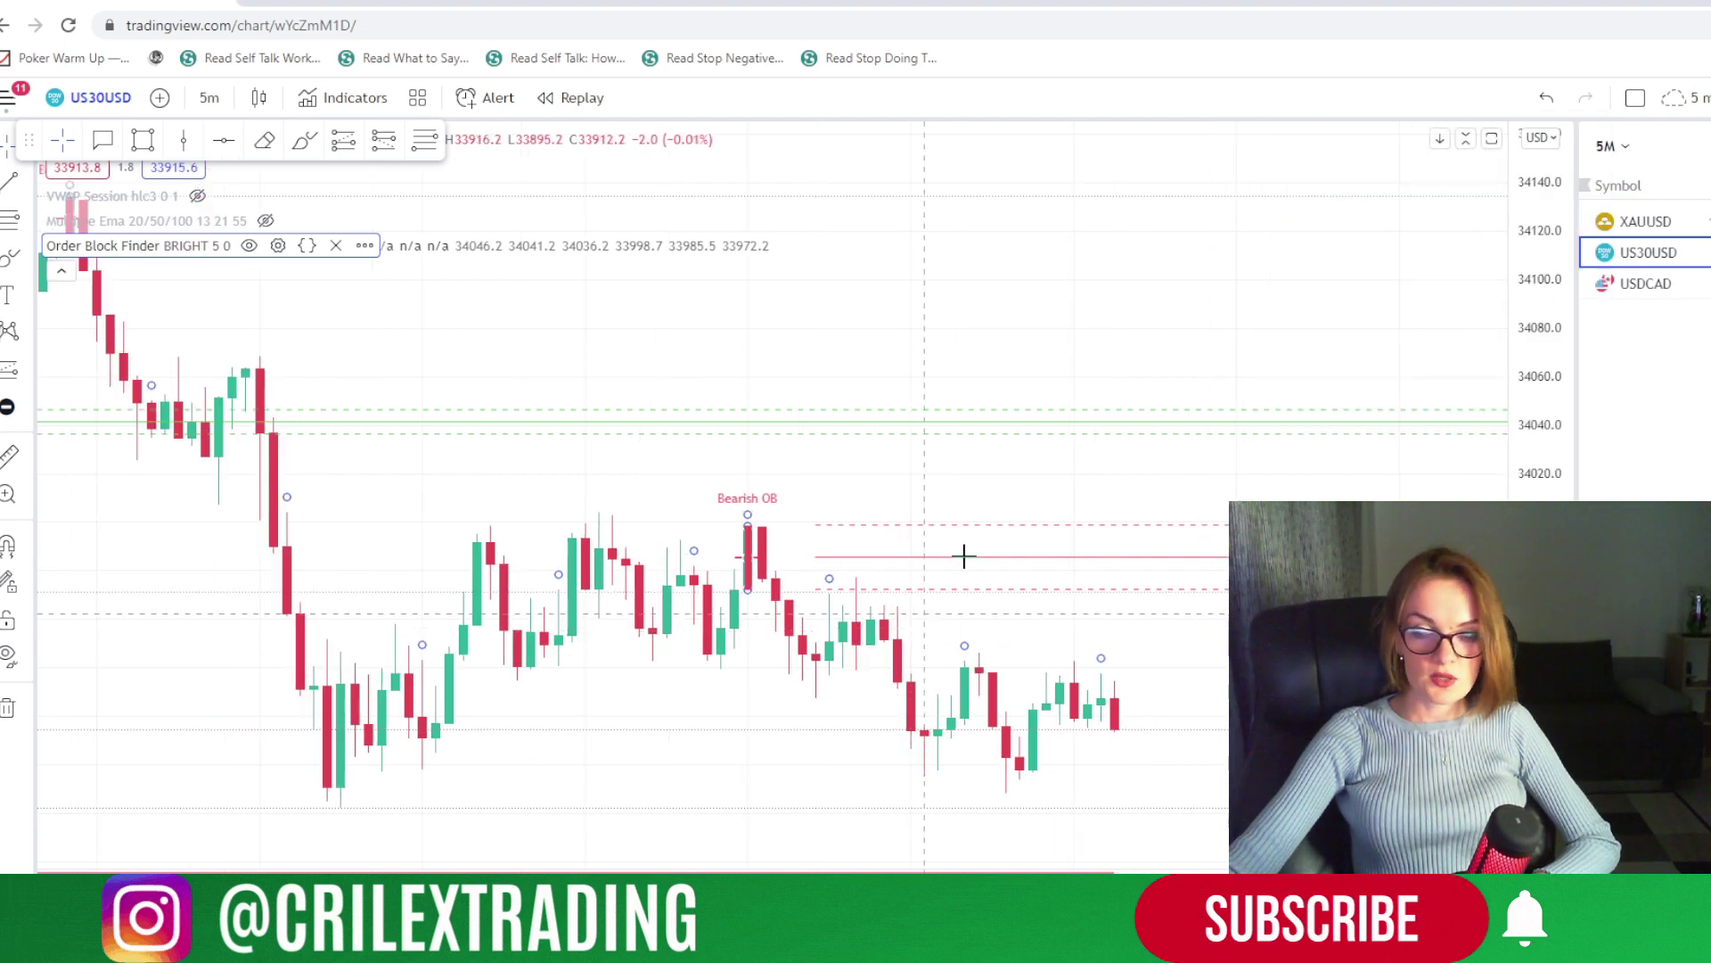
Review the Order Block Finder's timeframe visibility settings, from seconds through months and ranges.
scroll(1000, 458, down, 1)
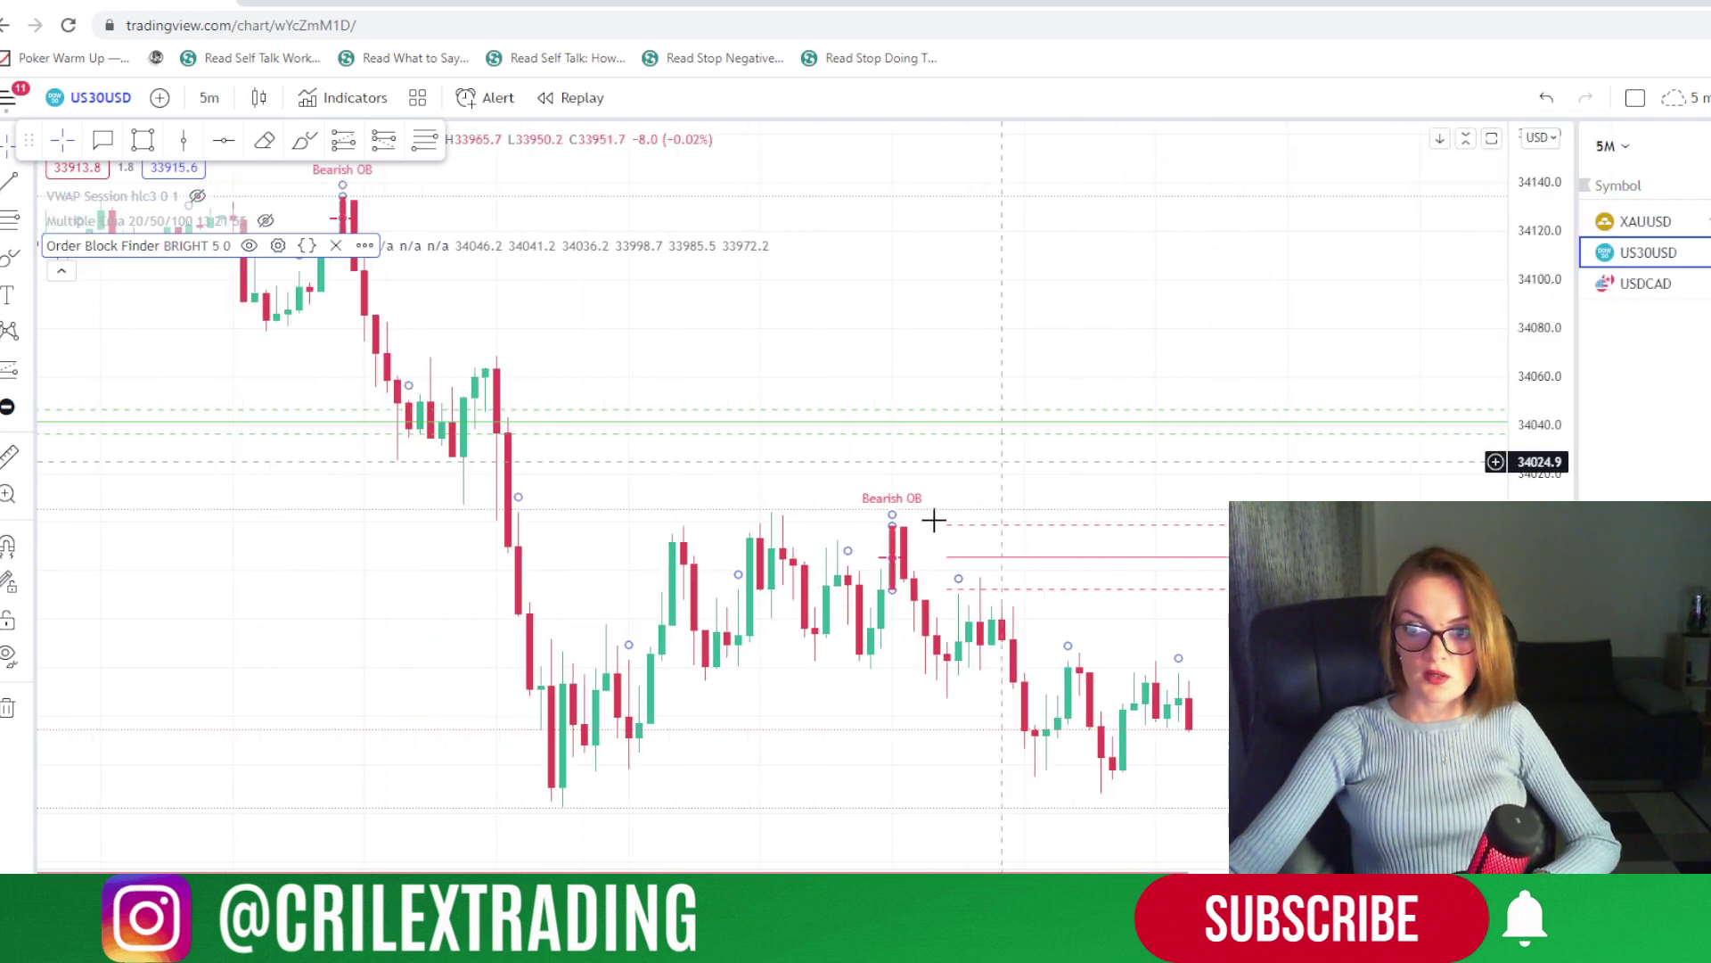
click(278, 246)
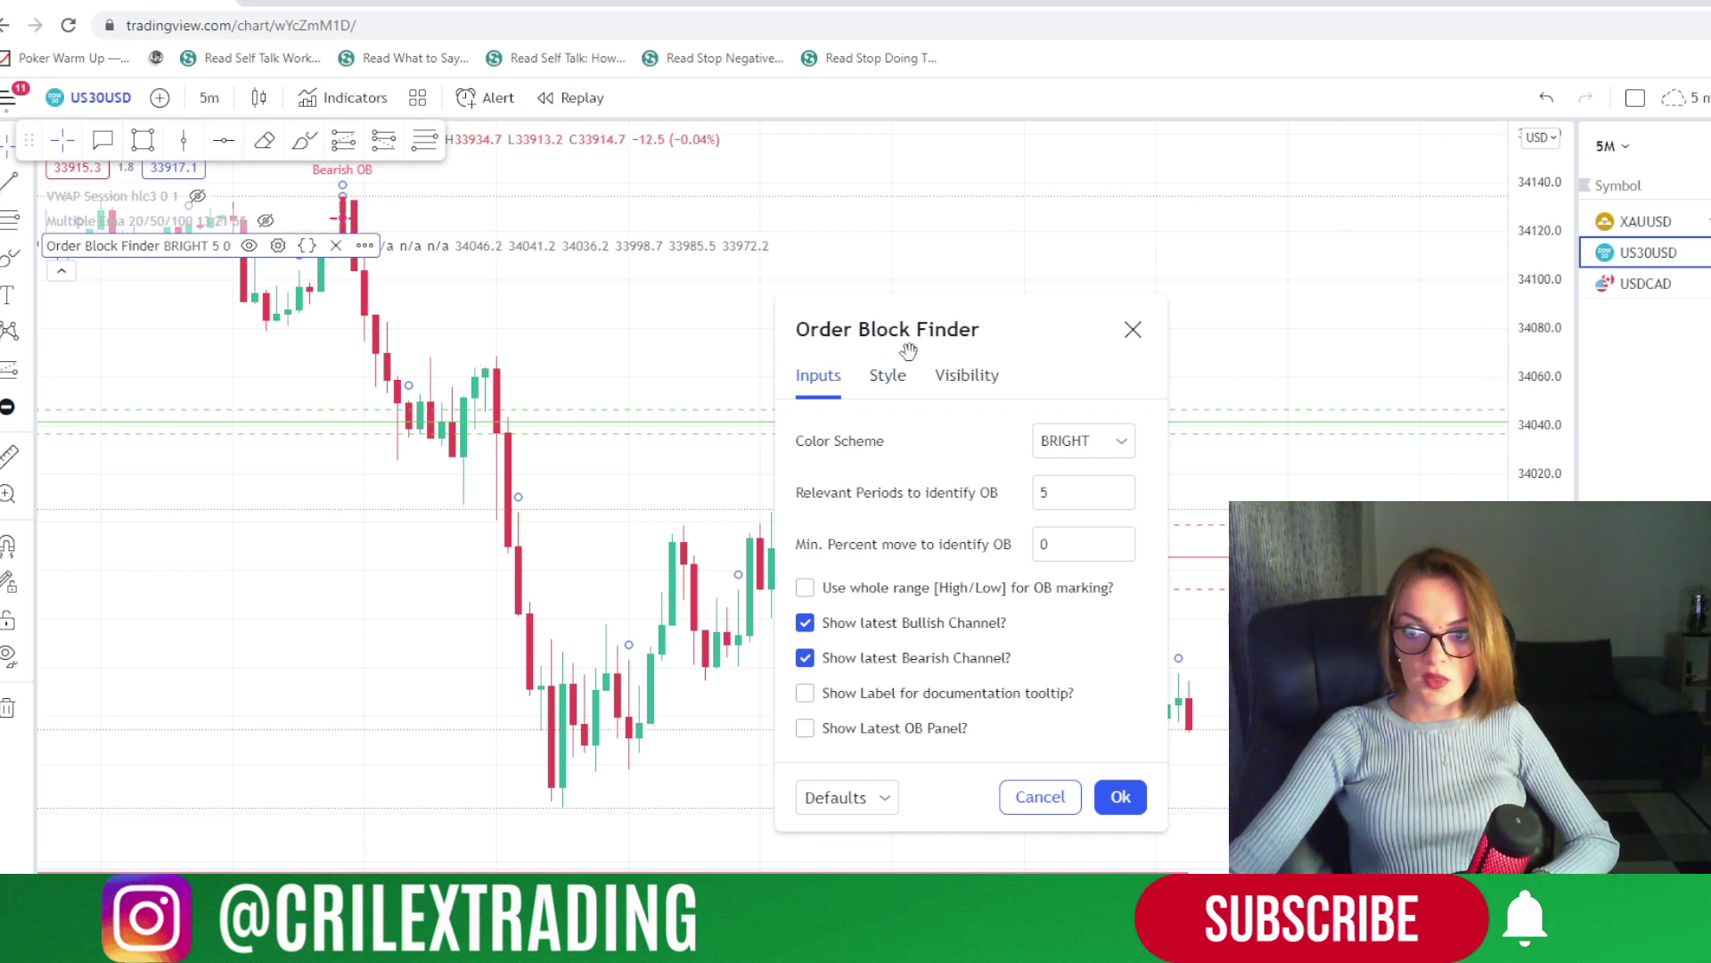
click(956, 378)
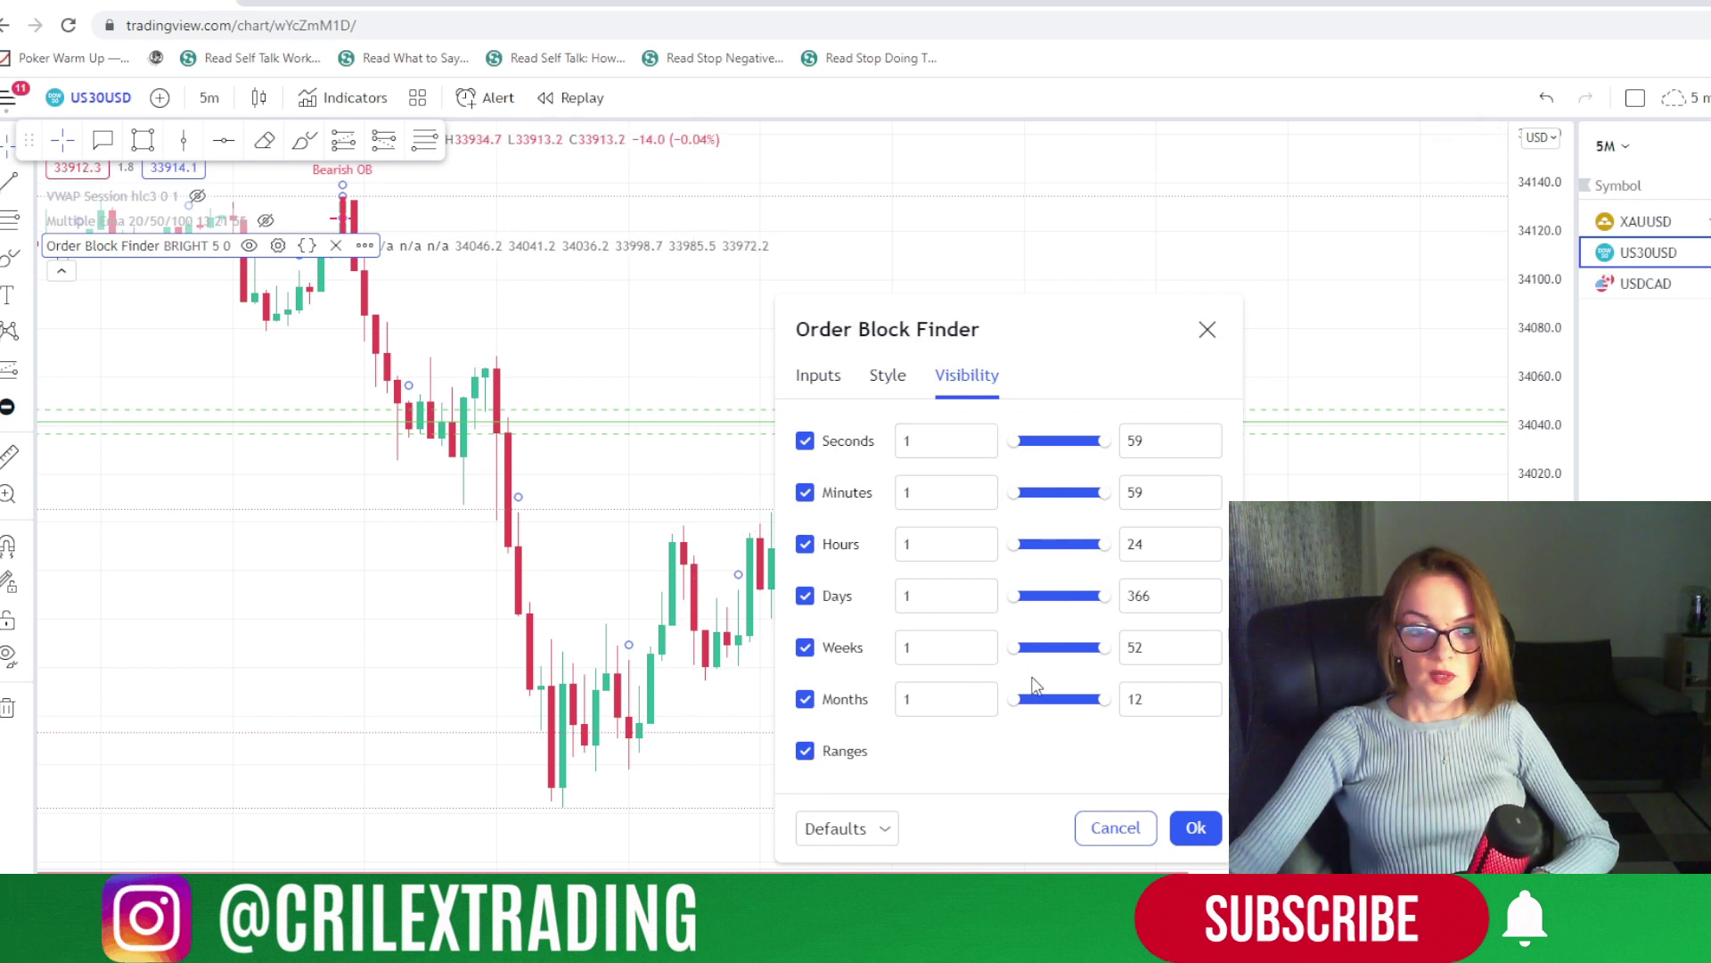
click(1195, 827)
Switch the US30USD chart to the 1-hour timeframe and fit a wider price range.
scroll(753, 493, down, 1)
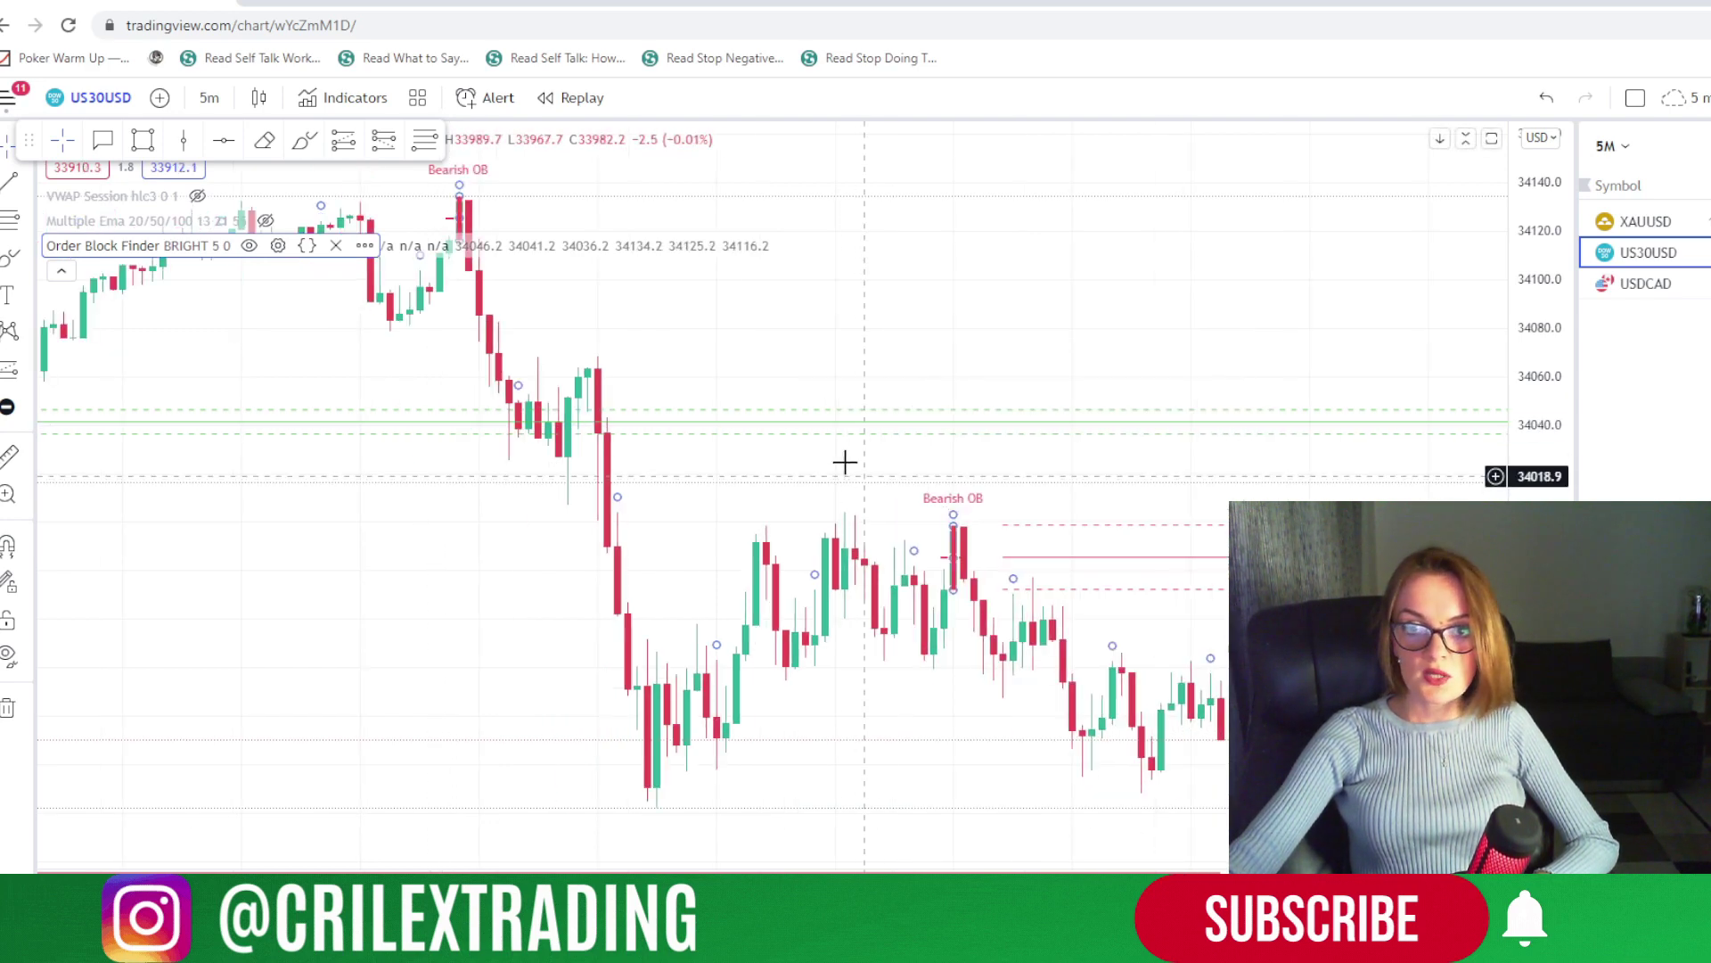
click(210, 98)
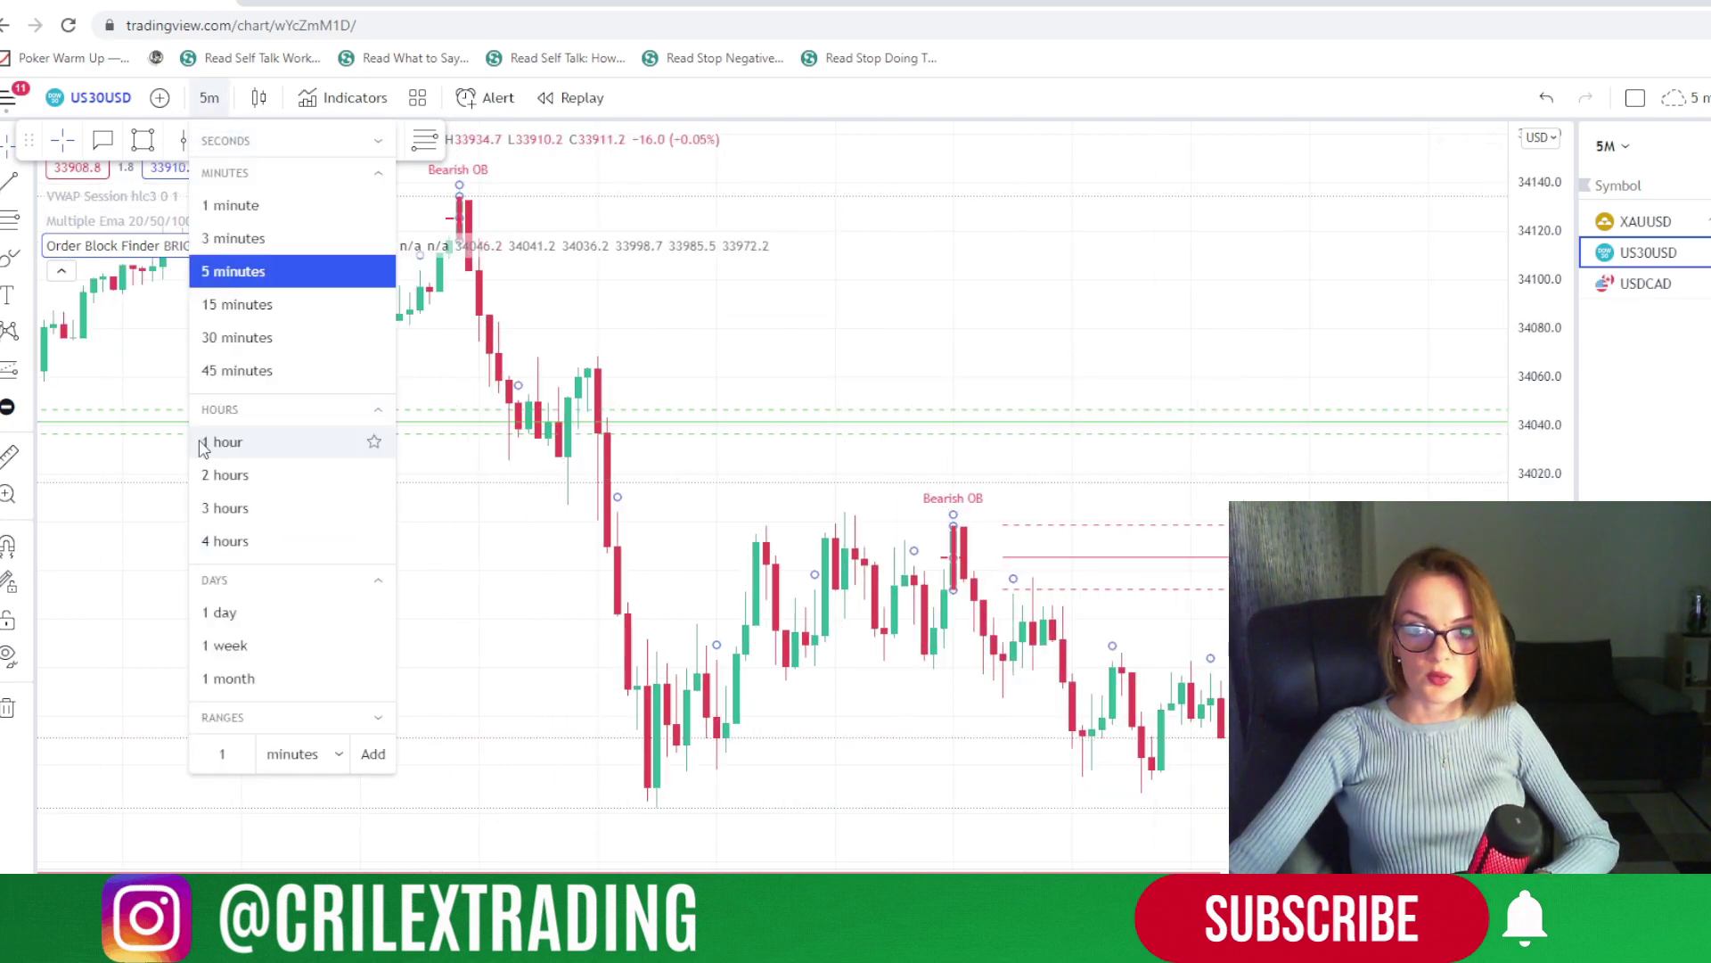
click(221, 442)
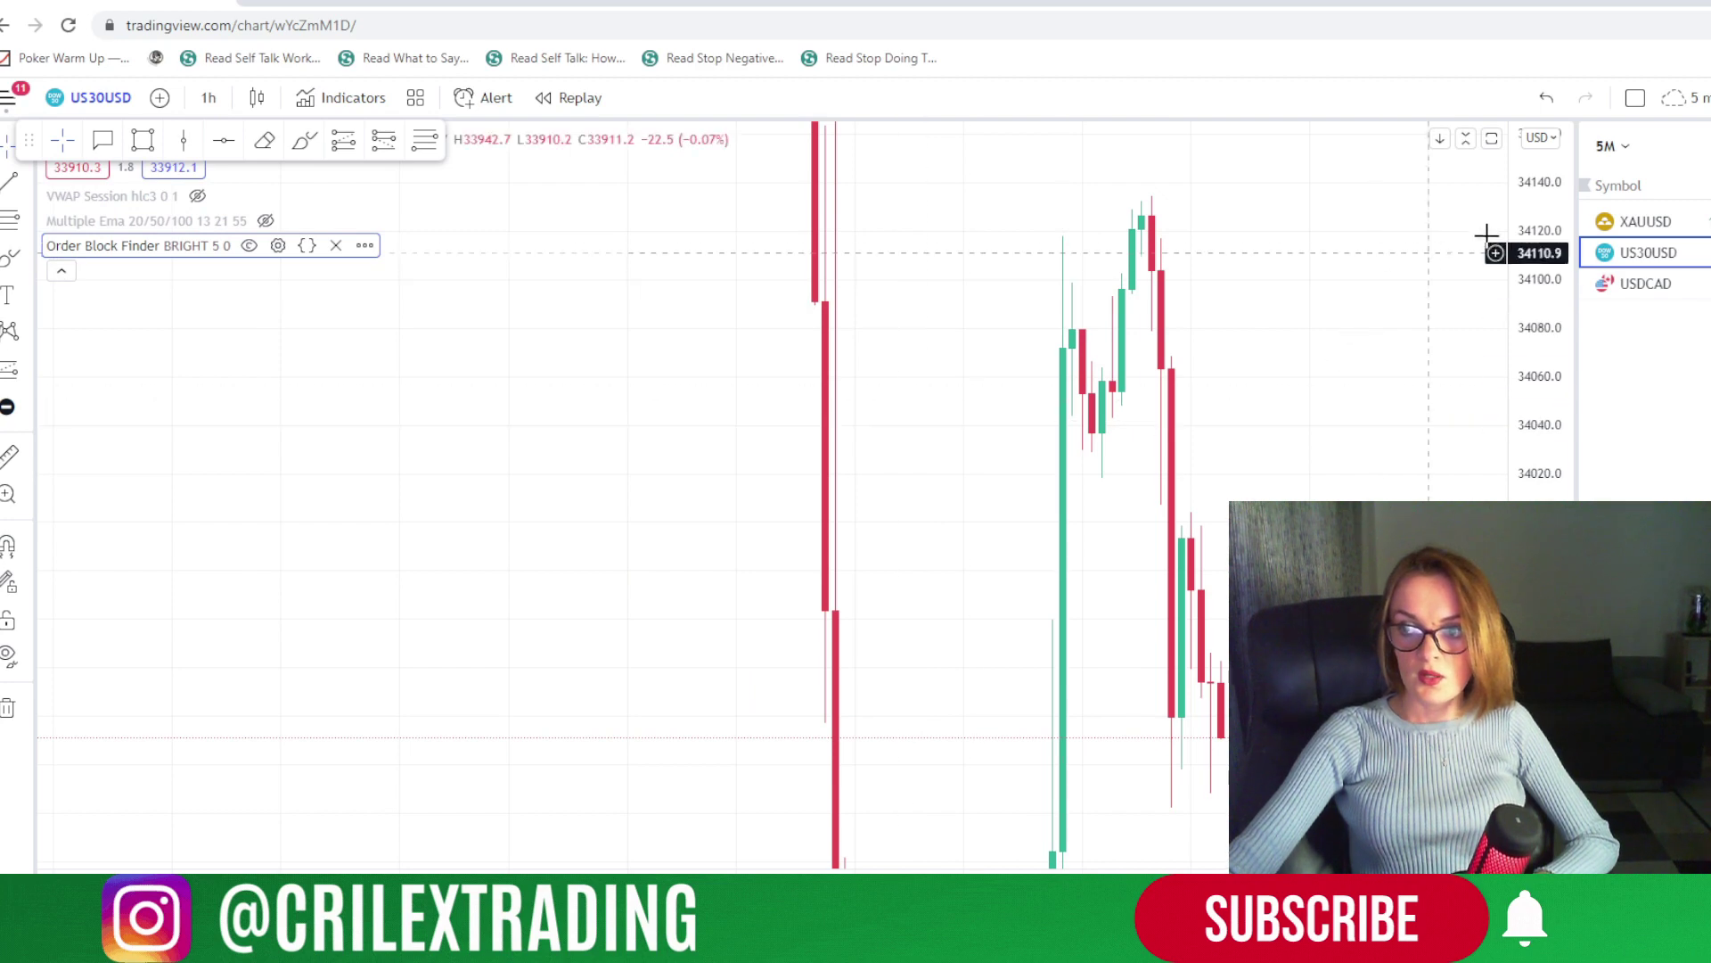
drag(1522, 201, 1526, 570)
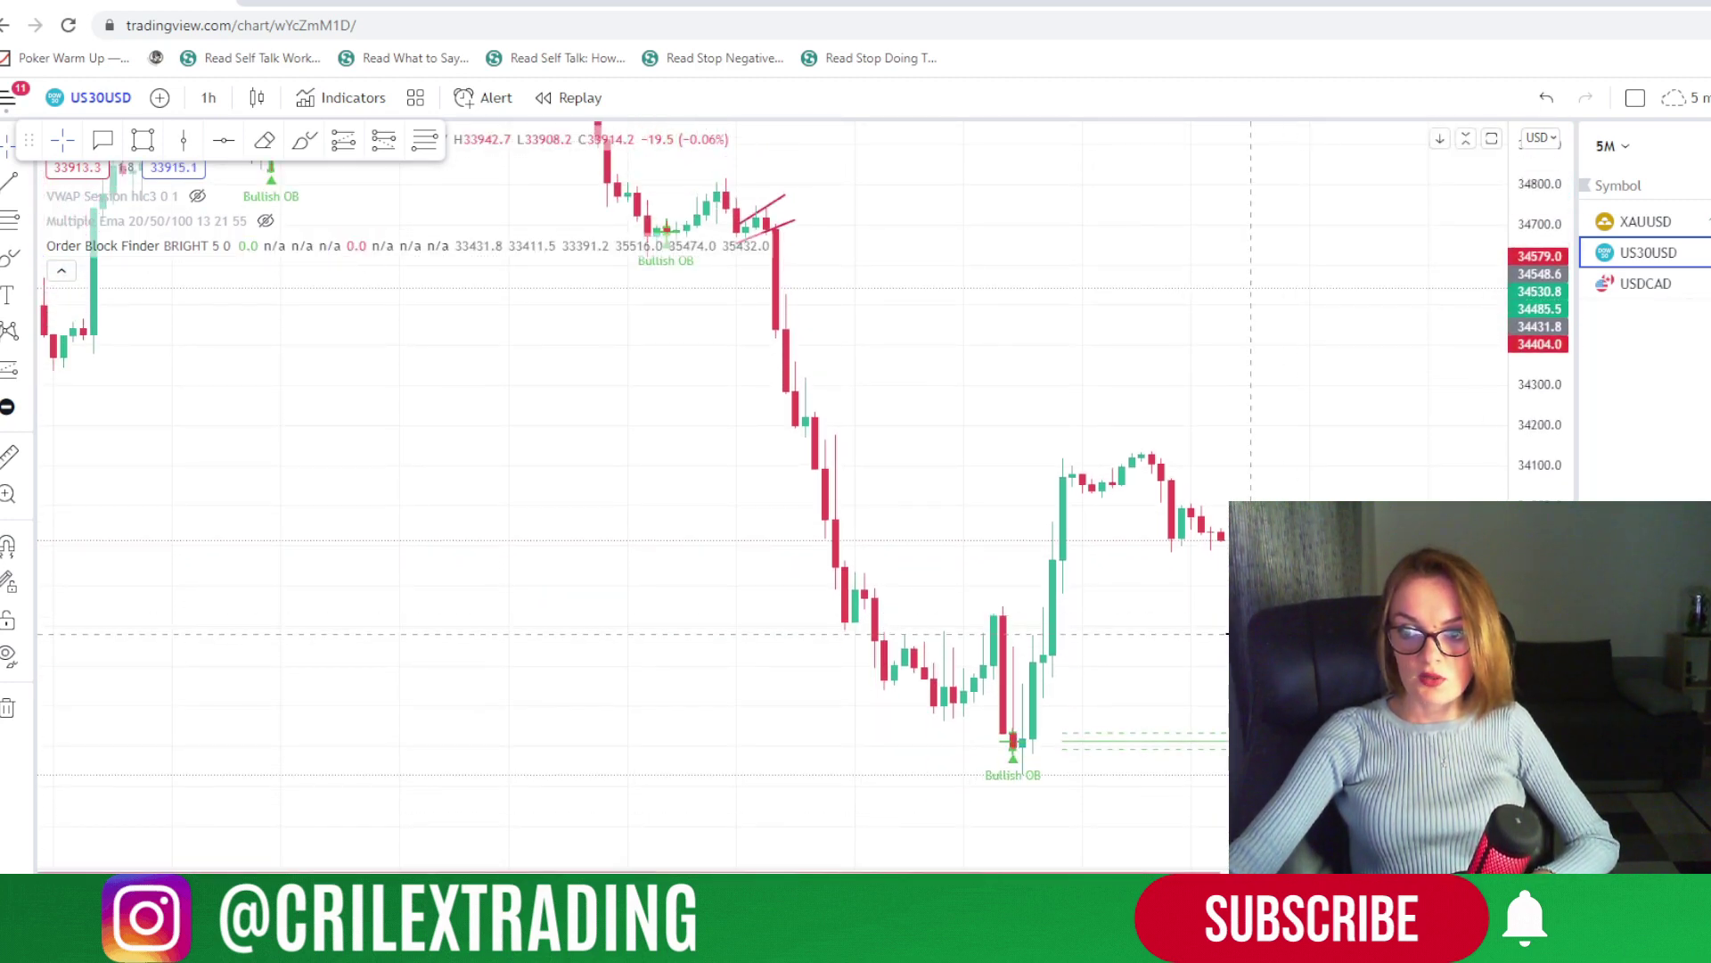
Examine the latest bullish order block at the low of the 1-hour chart and the channel extending from it.
drag(1230, 632, 1019, 592)
drag(890, 655, 767, 634)
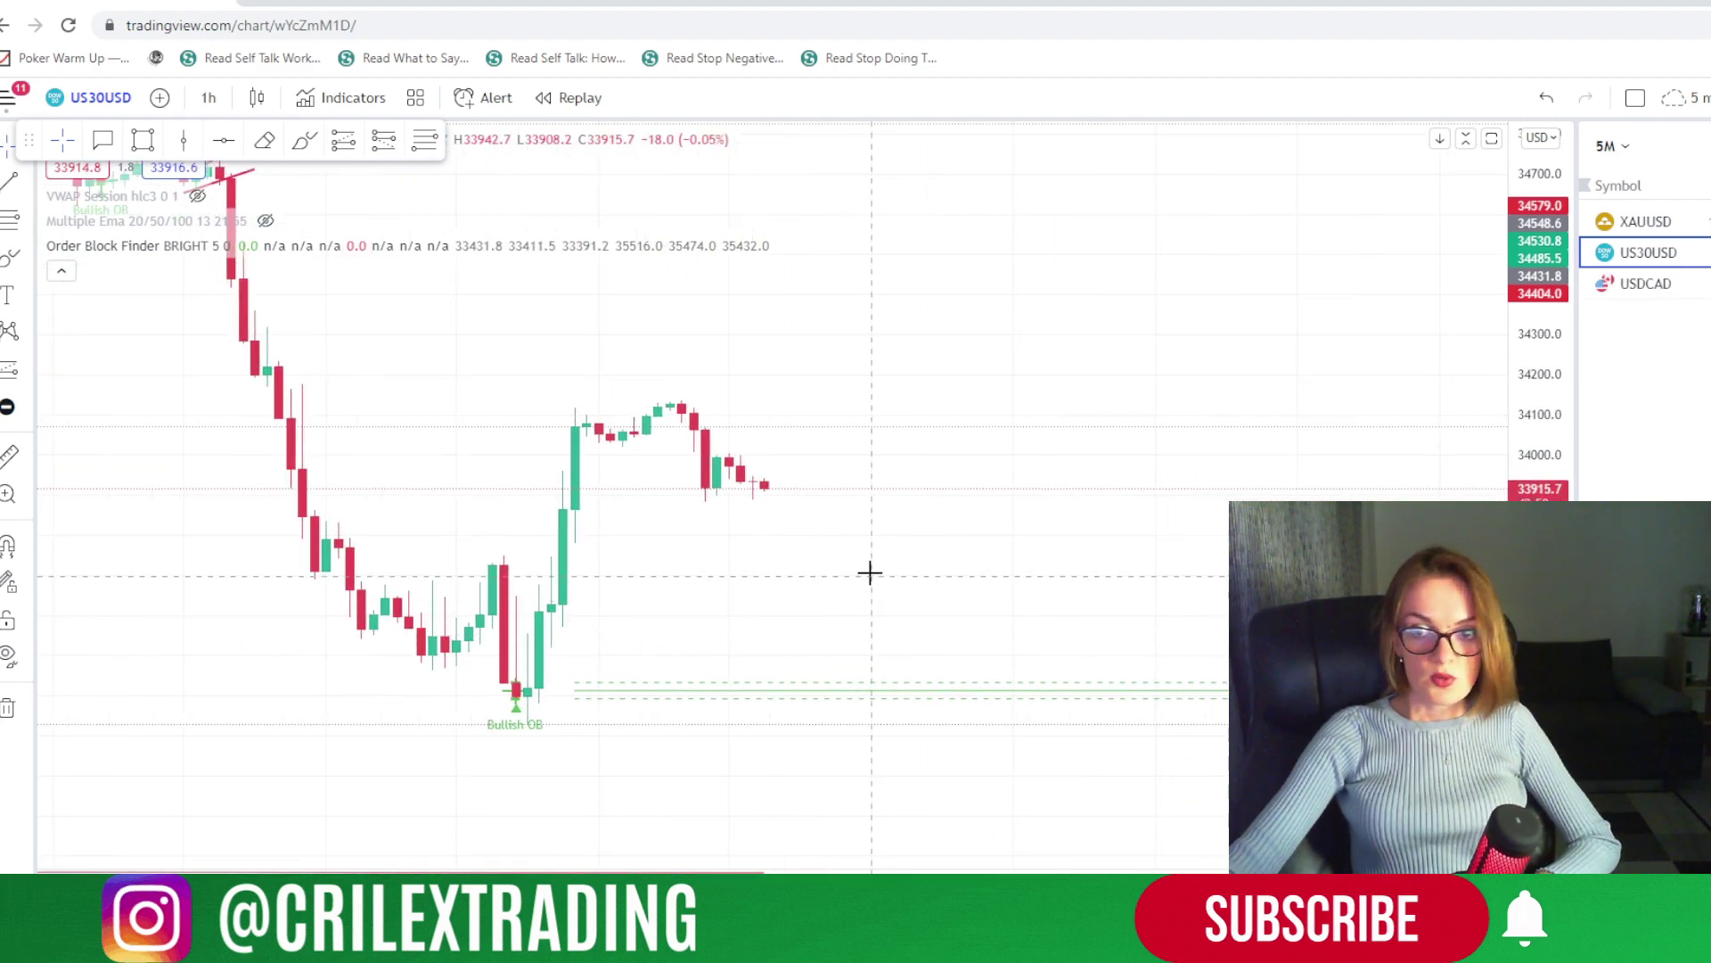
drag(978, 576, 1048, 560)
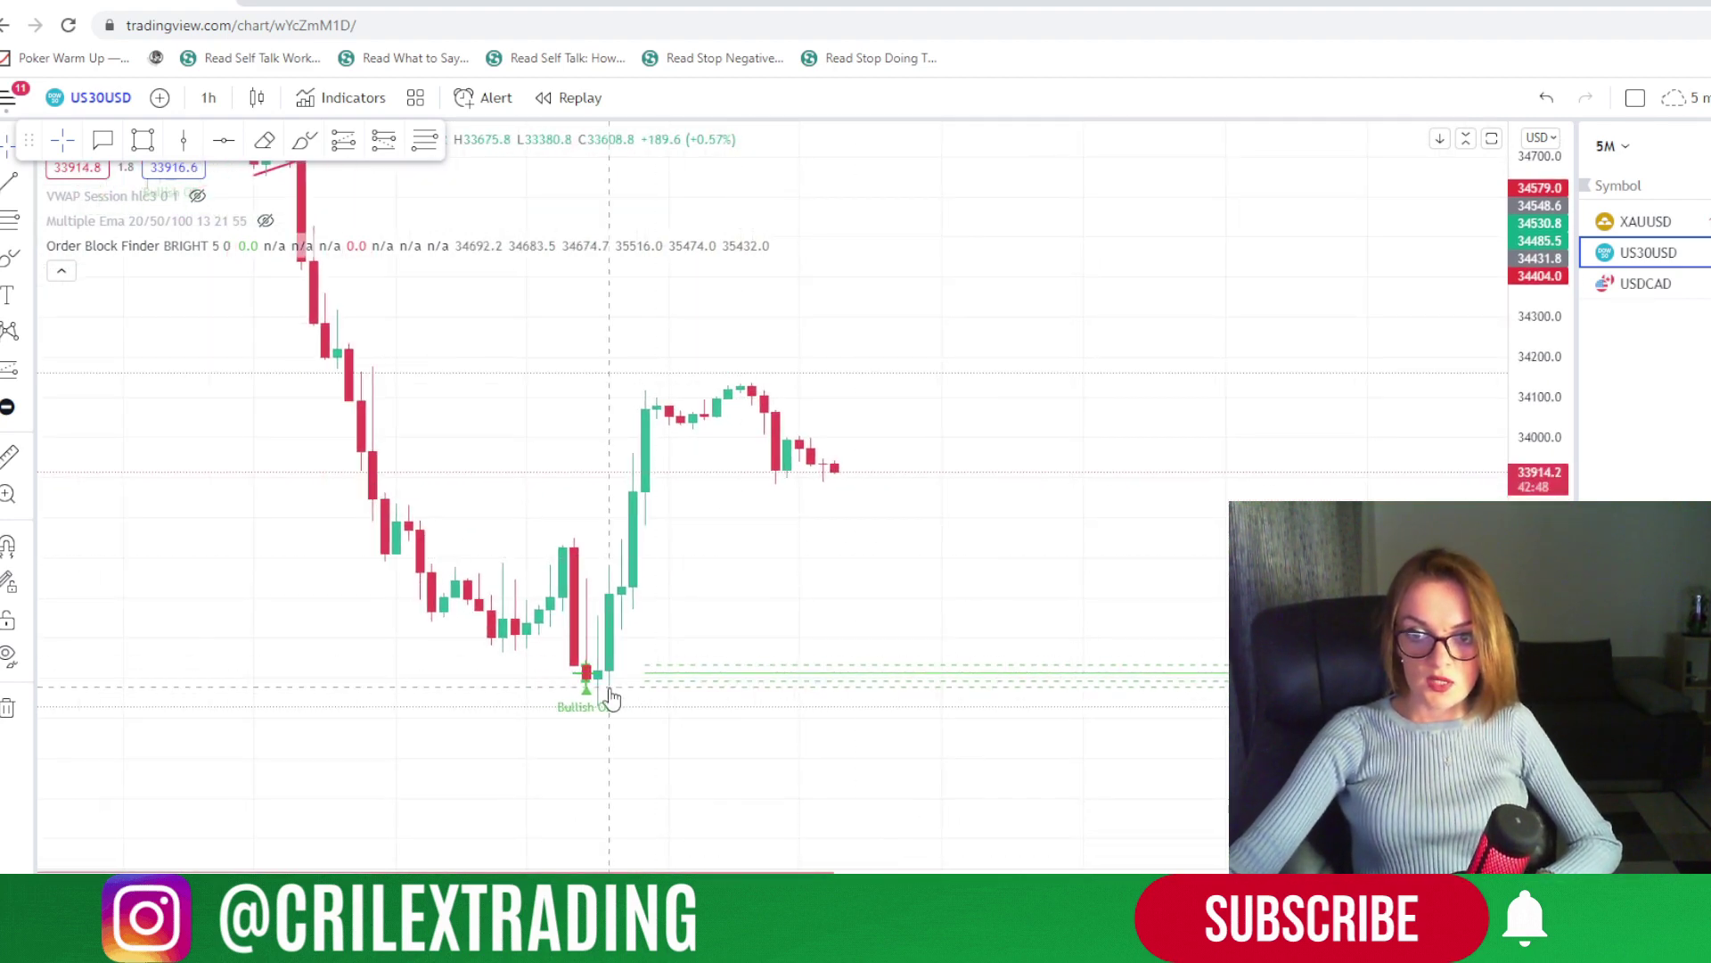
drag(378, 692, 547, 707)
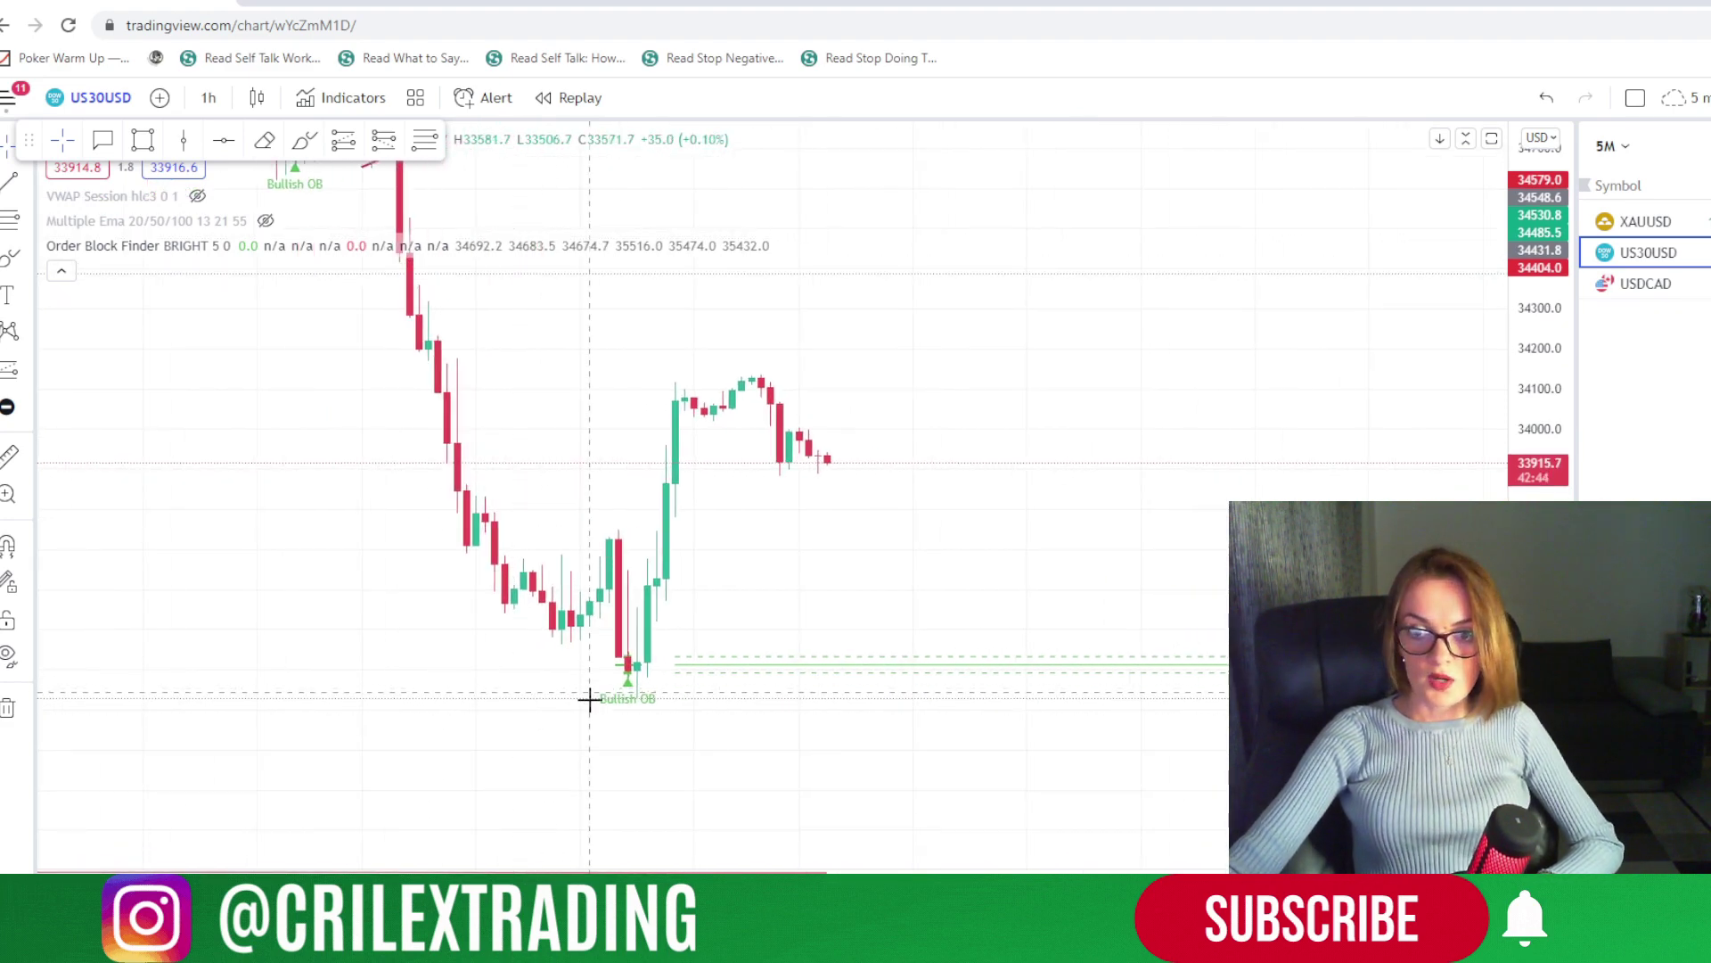
drag(679, 710, 599, 710)
scroll(466, 711, down, 2)
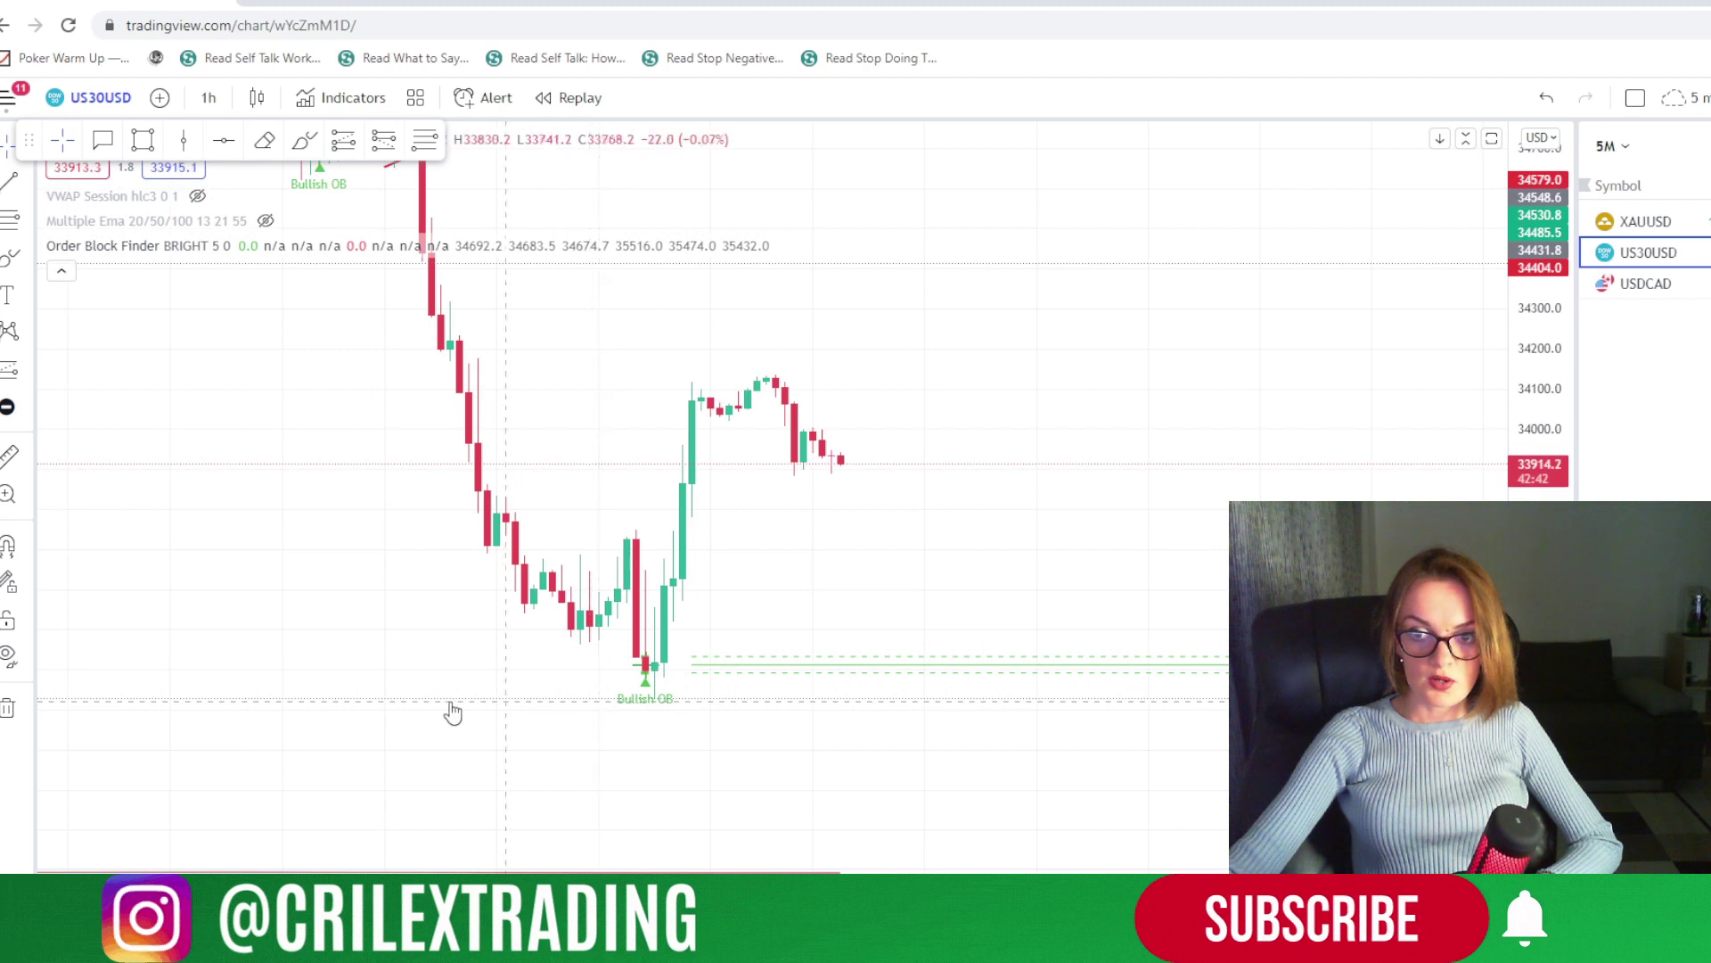
scroll(426, 702, down, 2)
drag(772, 739, 568, 692)
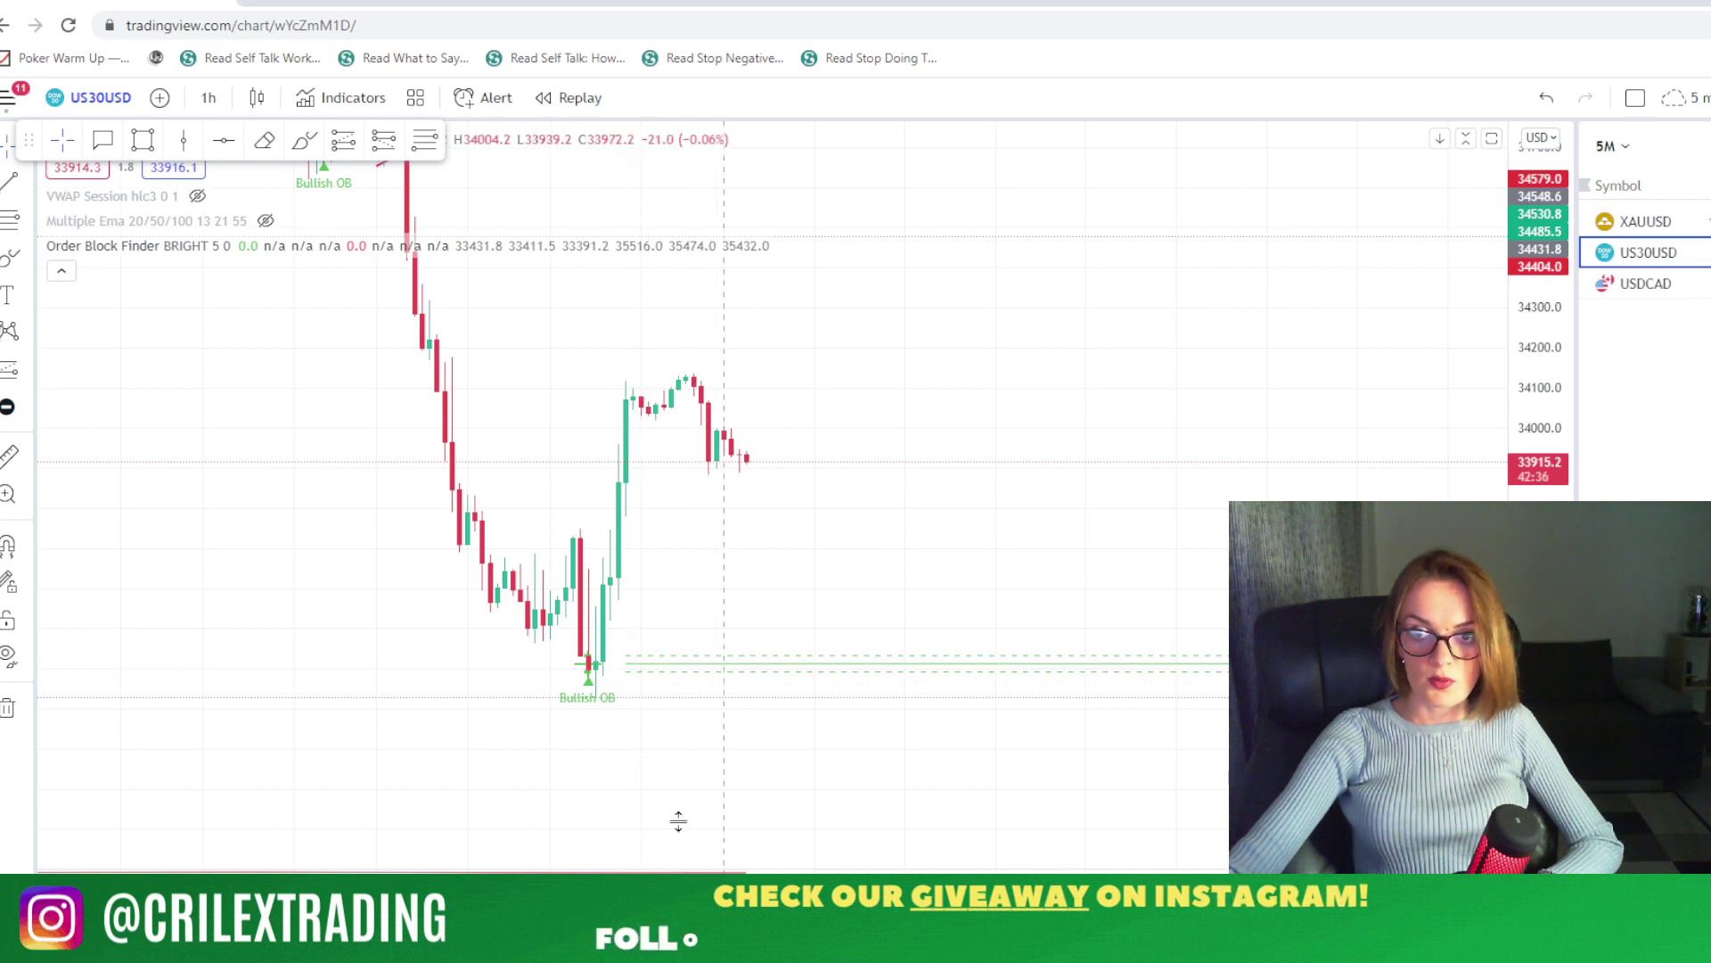
Draw a rectangle along the bullish order block's channel, extend it past the latest candles, and delete it.
click(139, 142)
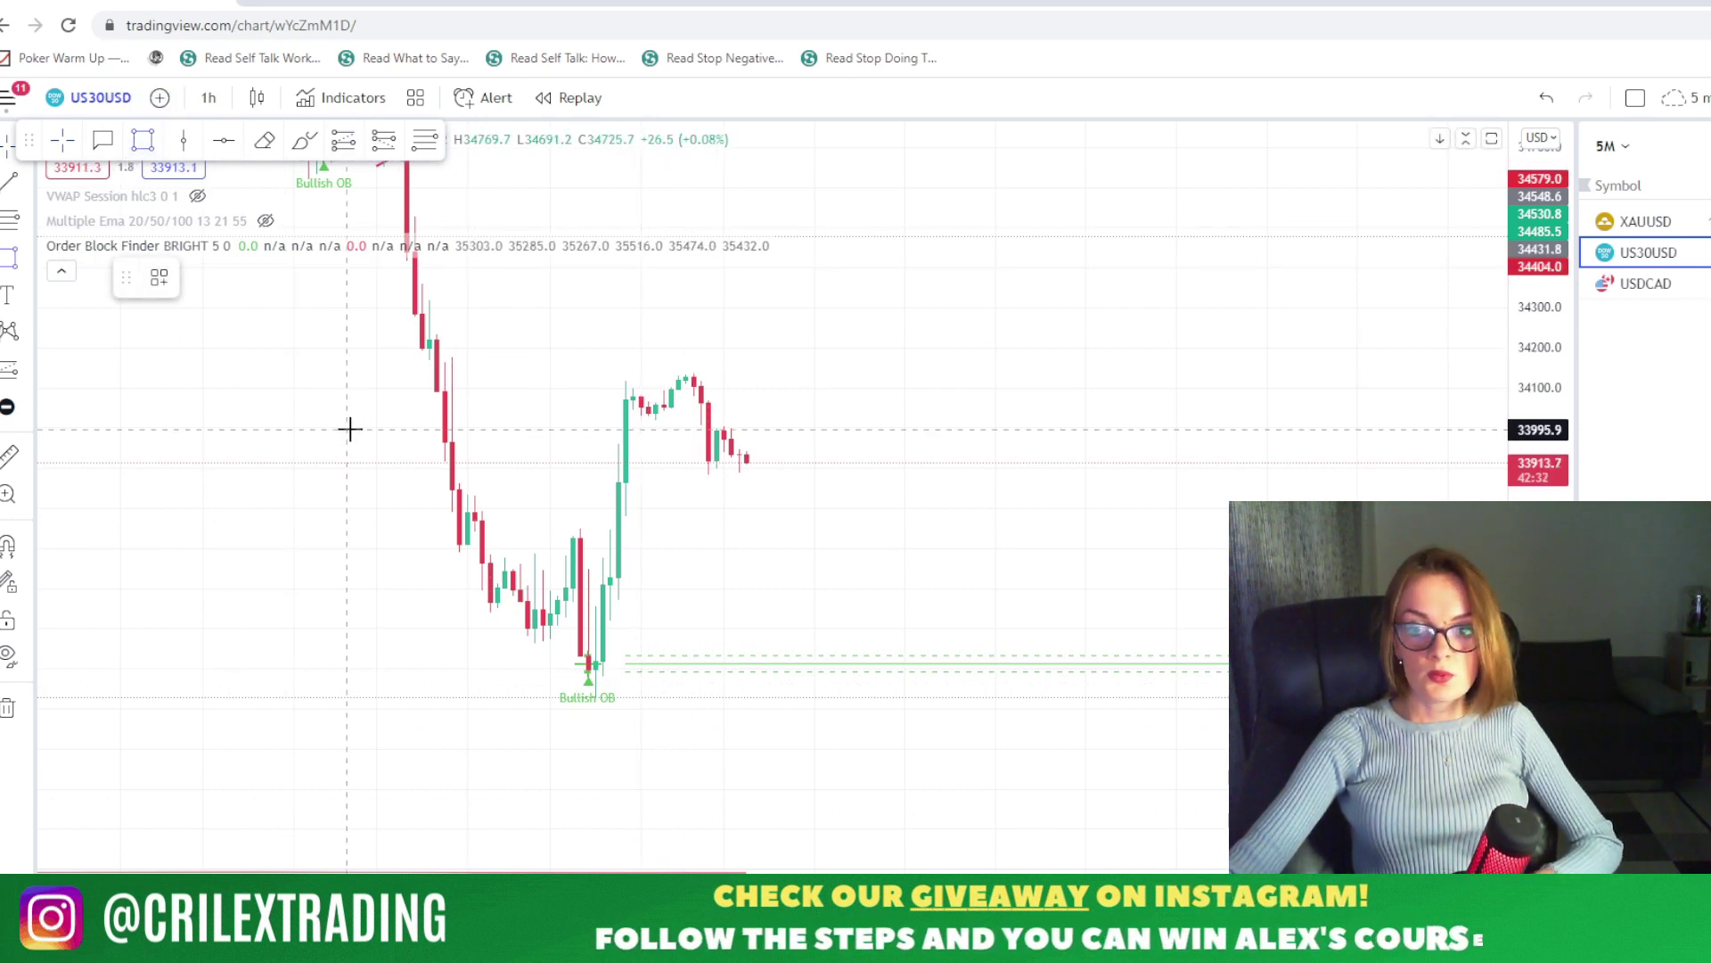
click(414, 655)
click(642, 691)
drag(642, 691, 1049, 671)
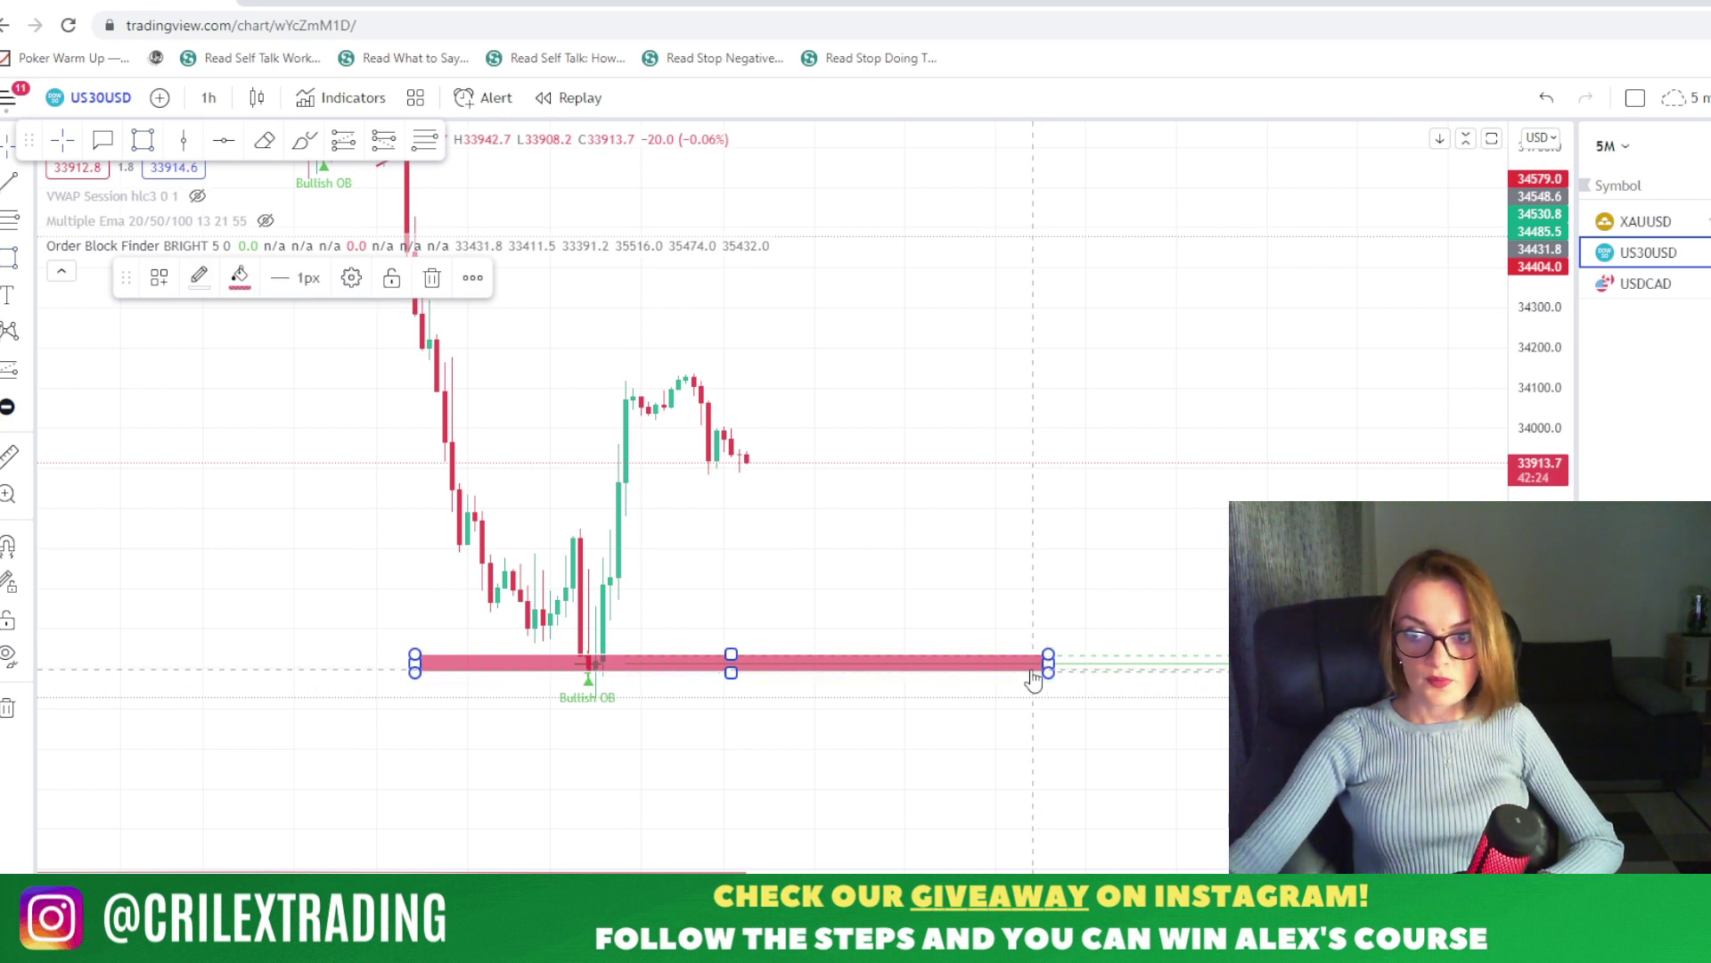
click(432, 277)
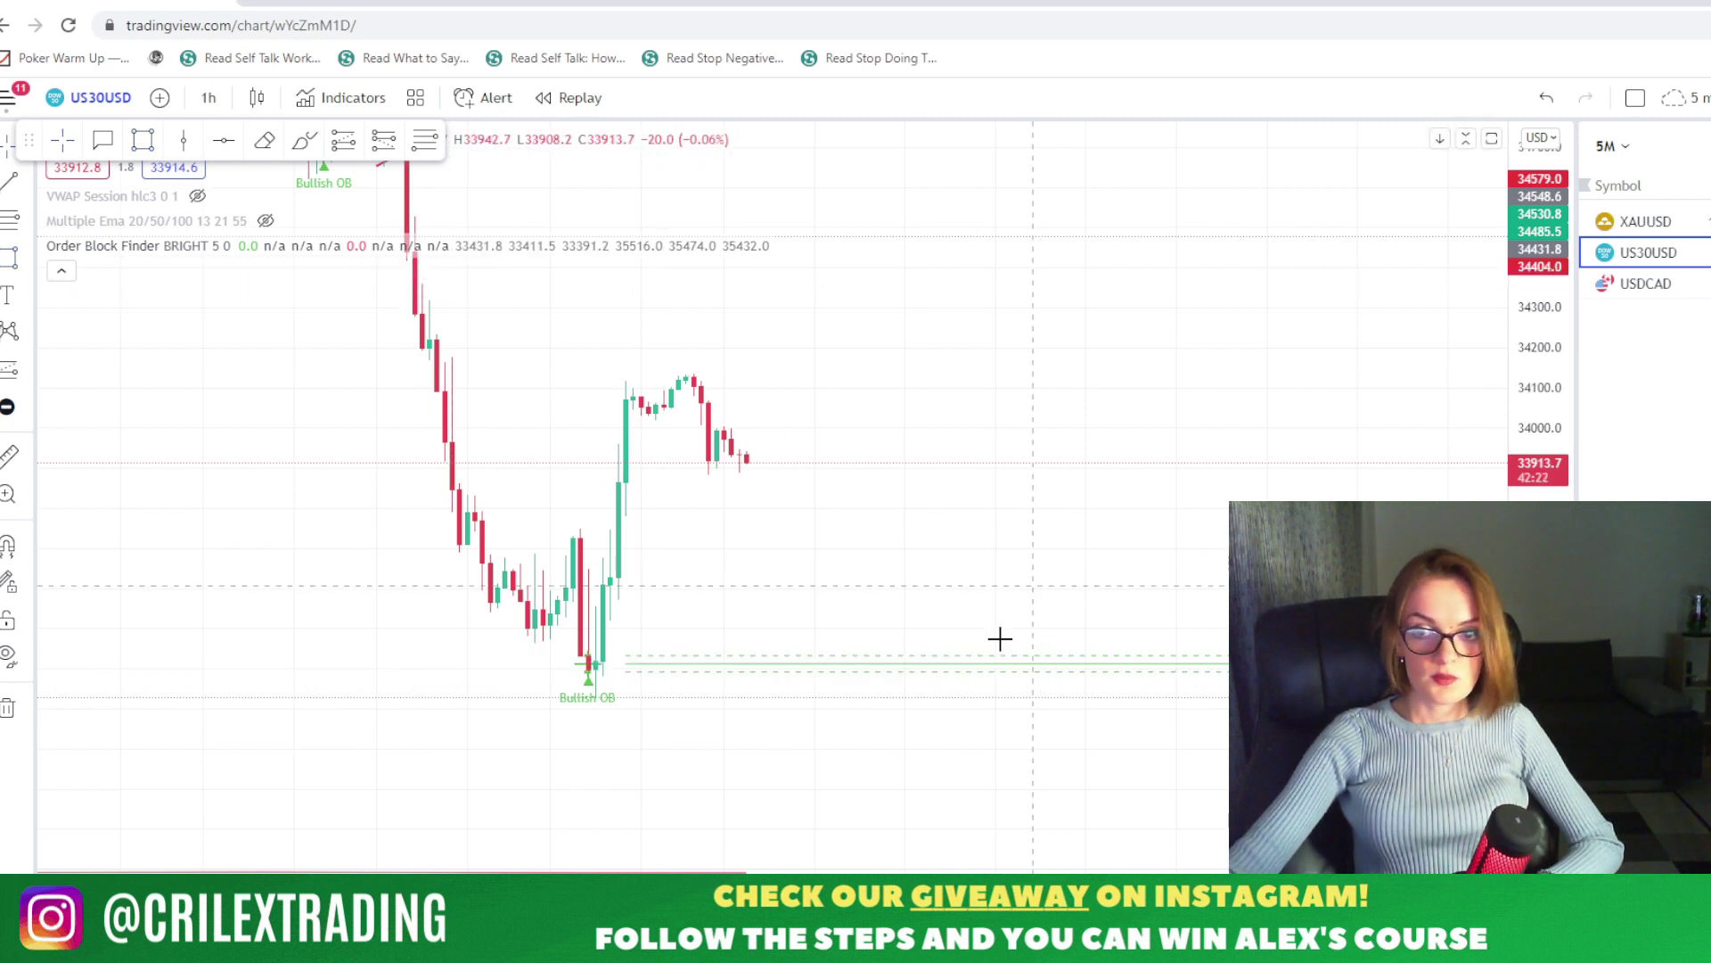